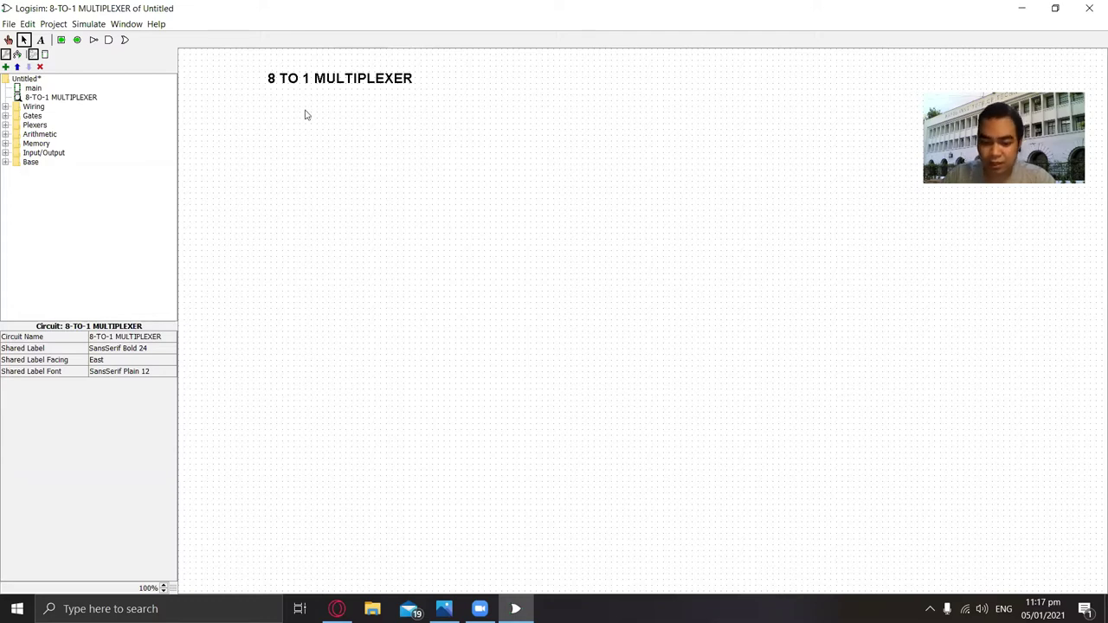
- Bring the 8 to 1 truthtable.jpg image in Photos to the front
key(alt+Tab)
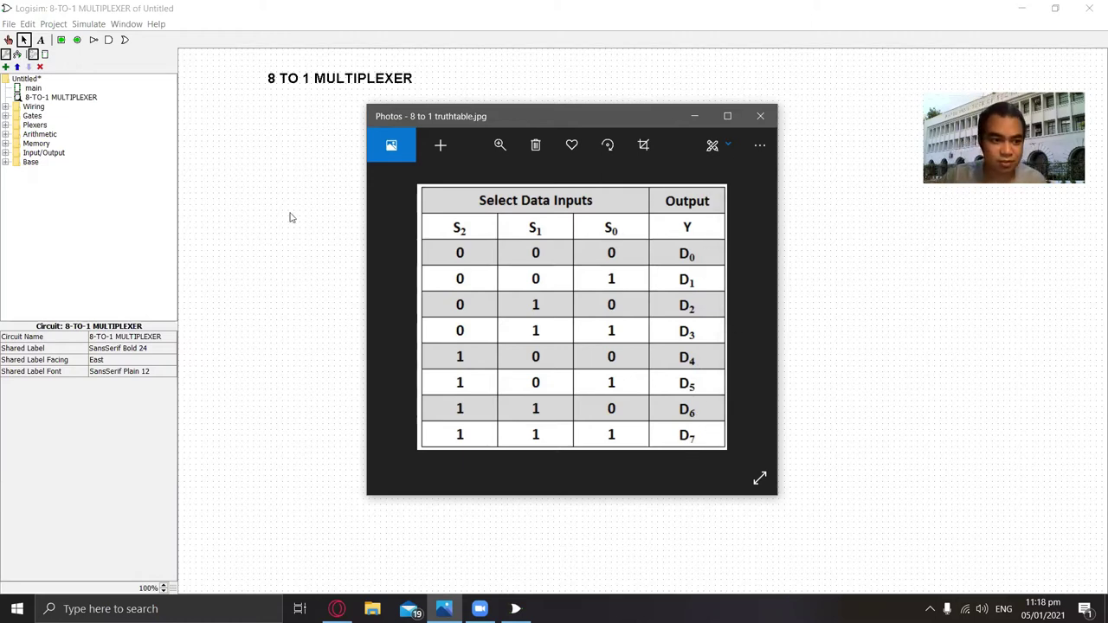
- Place two input pins, one above the other, on the canvas
click(290, 218)
click(6, 108)
click(34, 127)
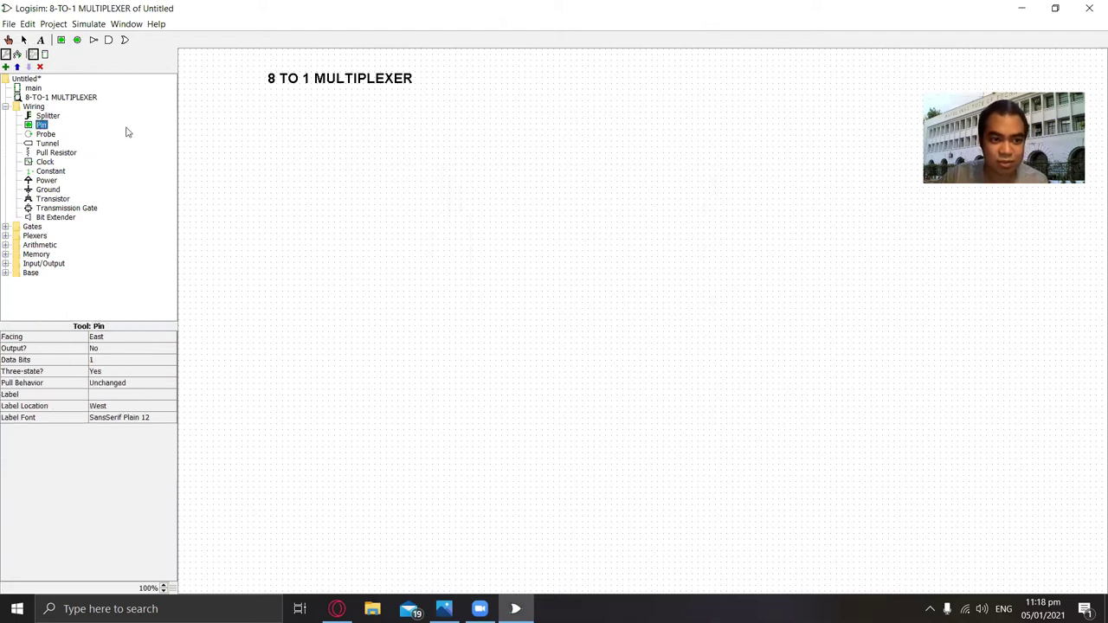
click(245, 137)
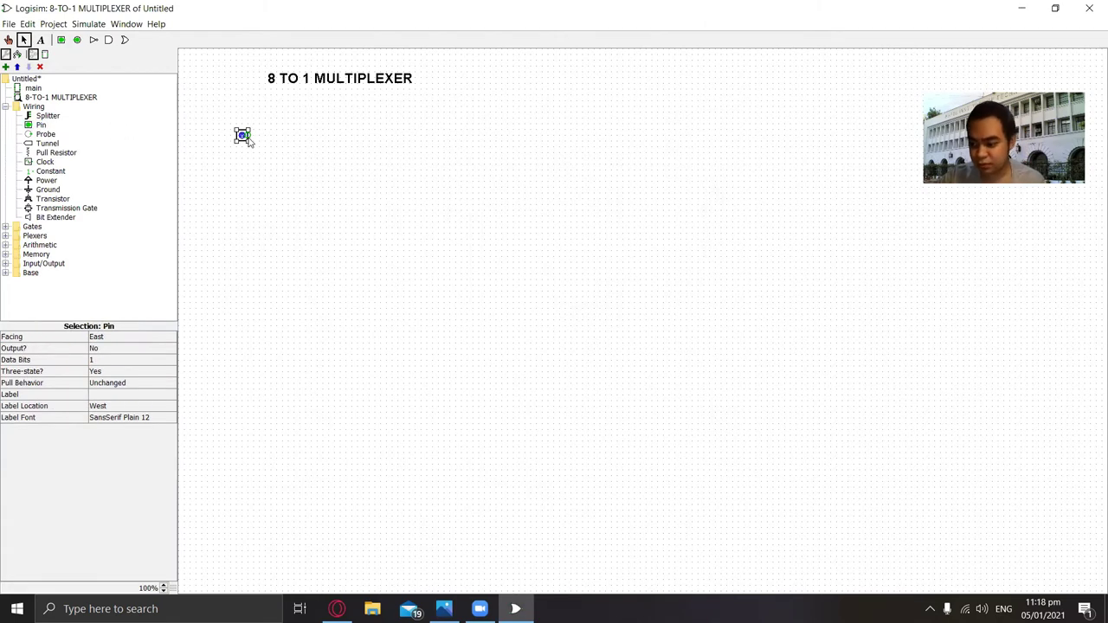
click(35, 126)
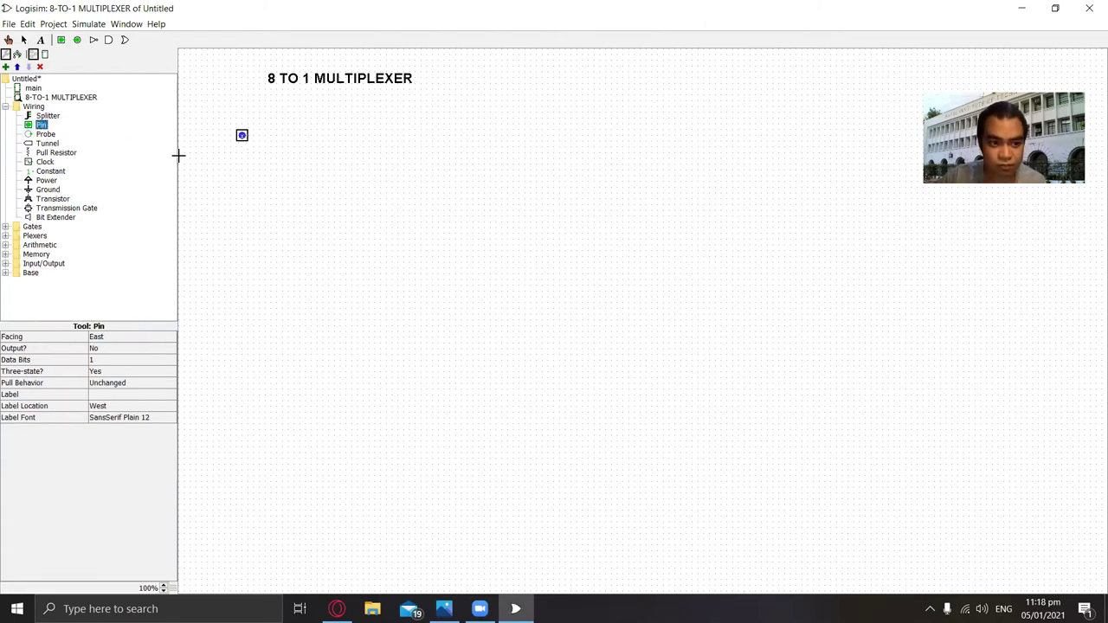
click(243, 158)
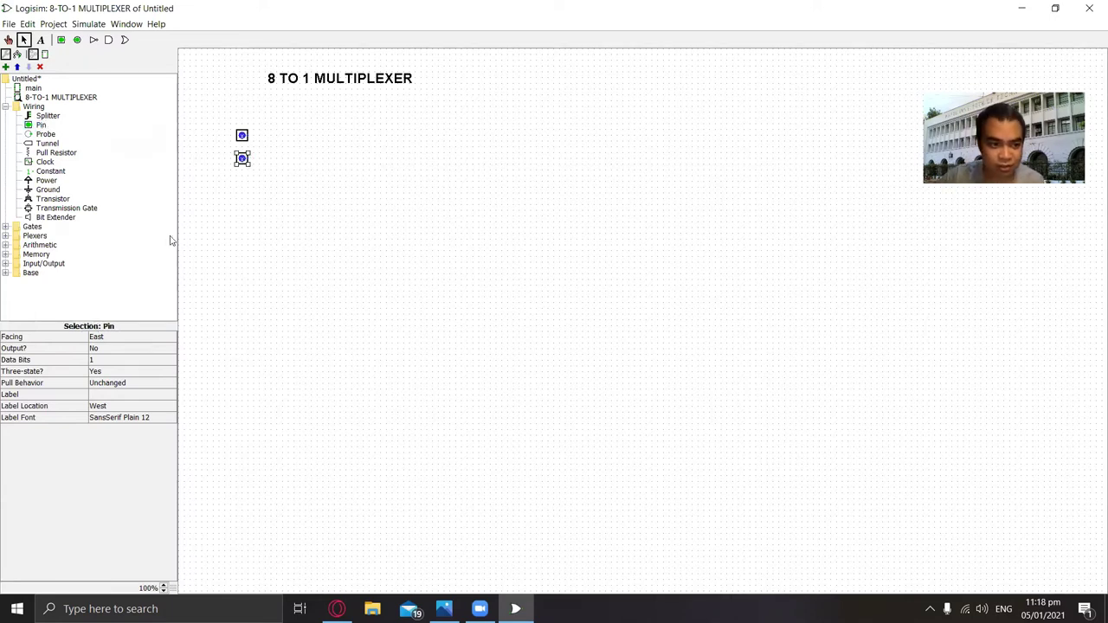
- Stack AND, OR and NAND gates to the right of the pins
click(5, 226)
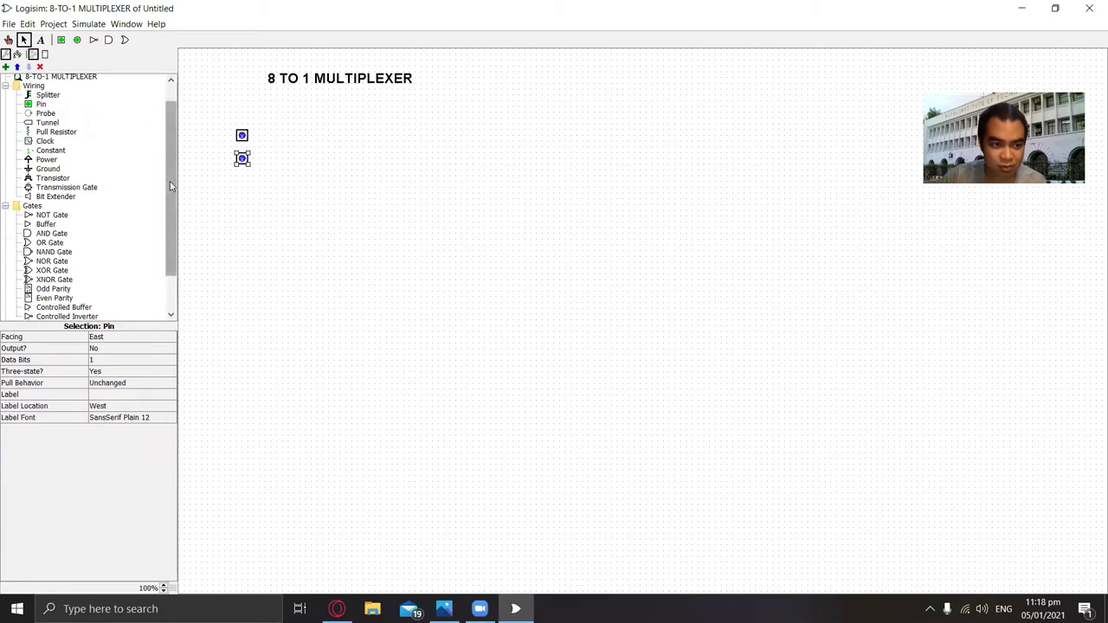
scroll(169, 186, down, 2)
click(52, 187)
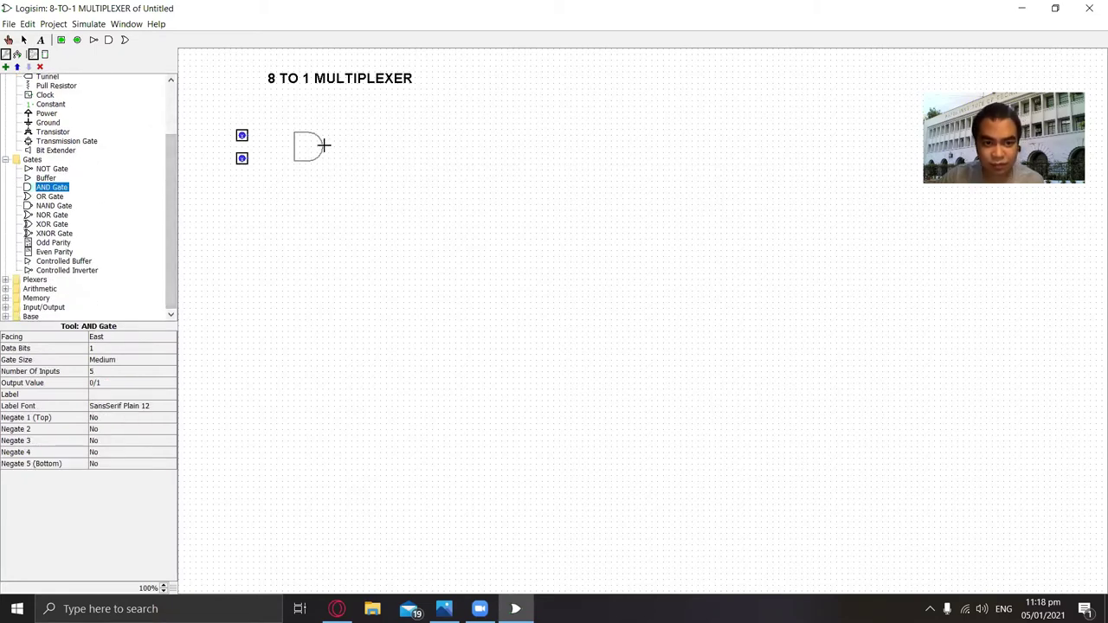
click(323, 145)
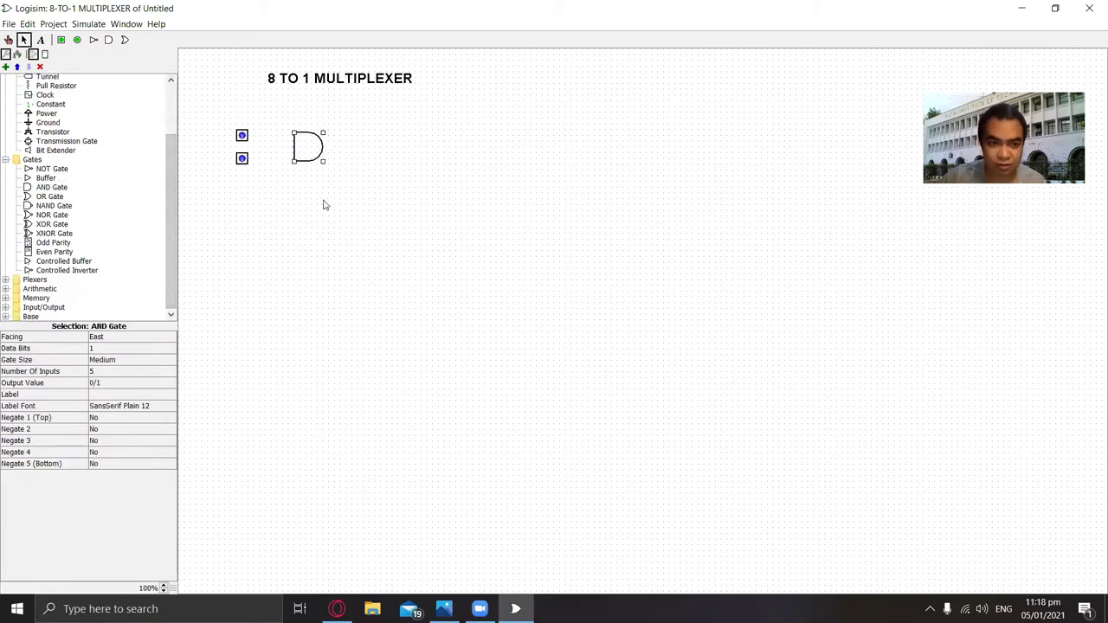
click(48, 198)
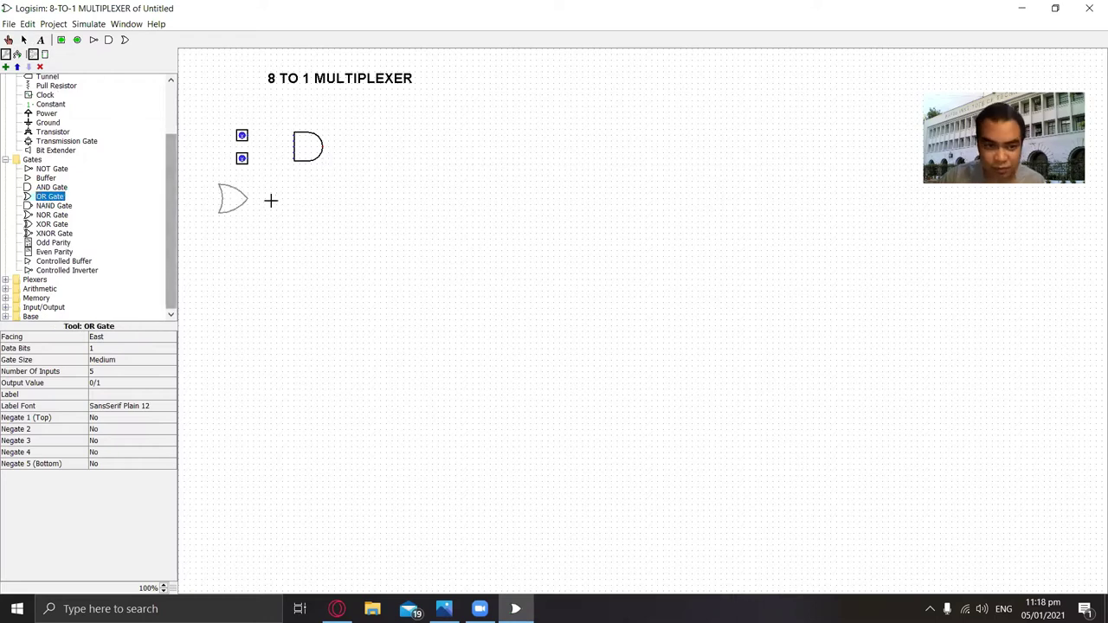
click(321, 185)
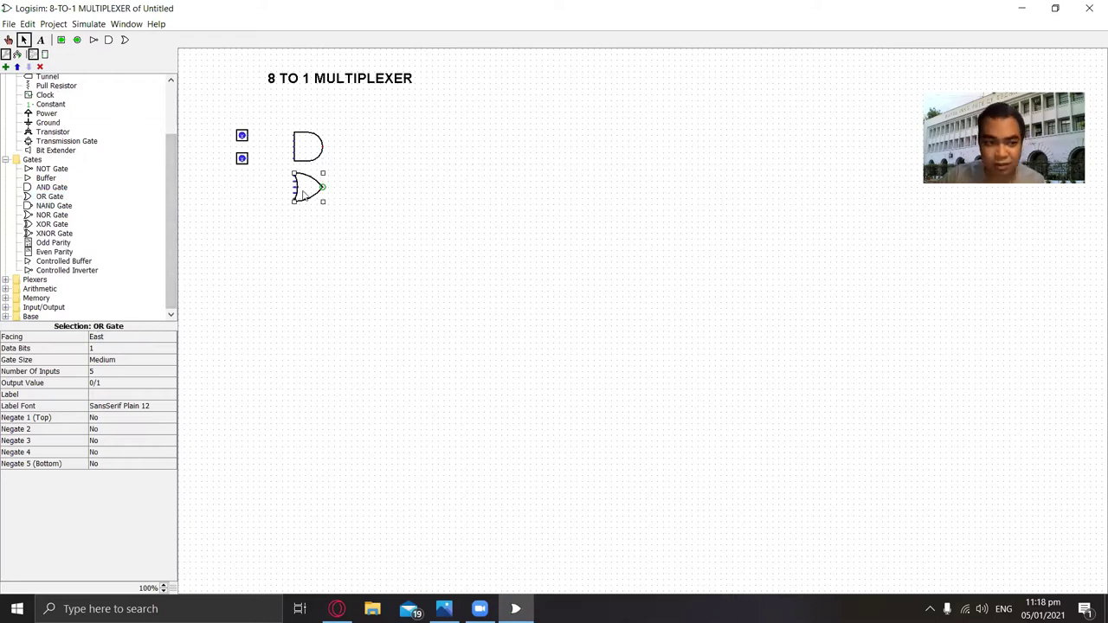
click(54, 206)
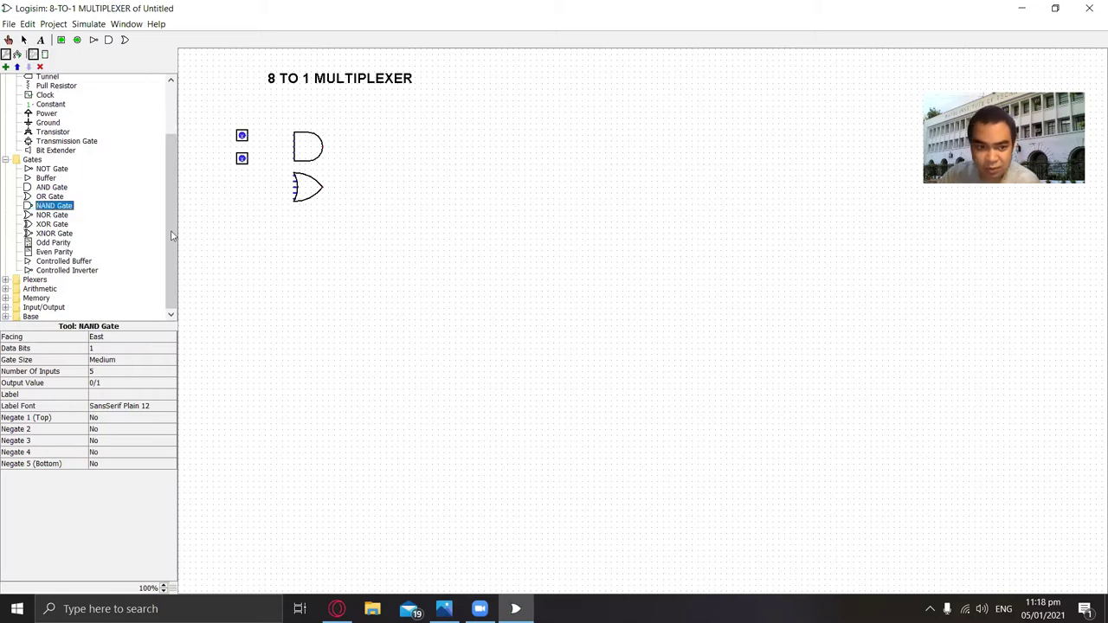
click(325, 228)
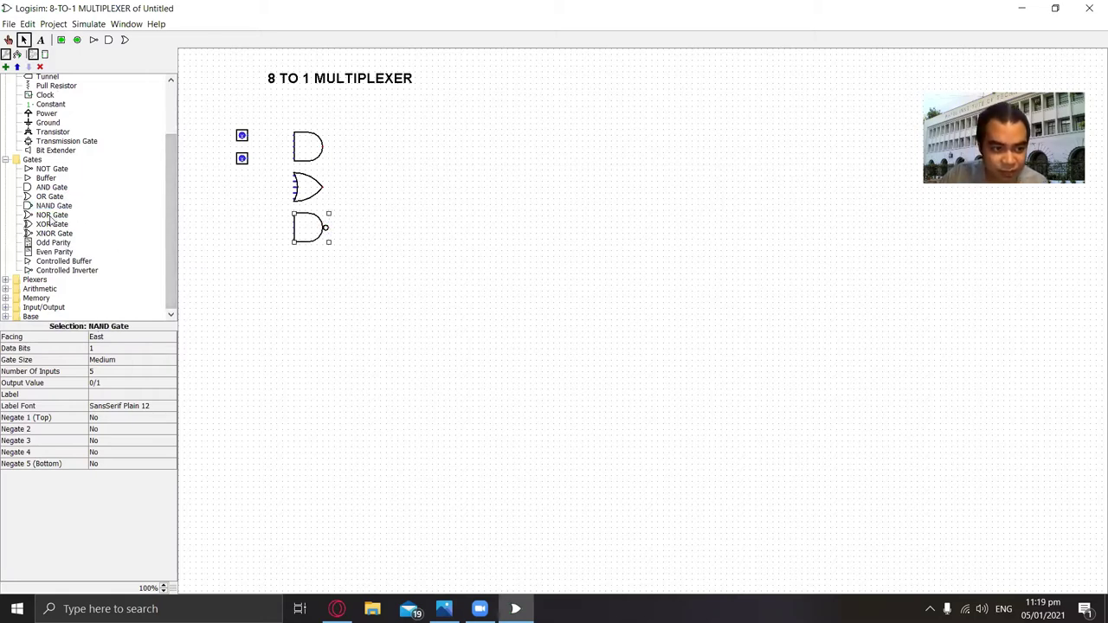
- Add NOR and XOR gates below the NAND gate
click(54, 214)
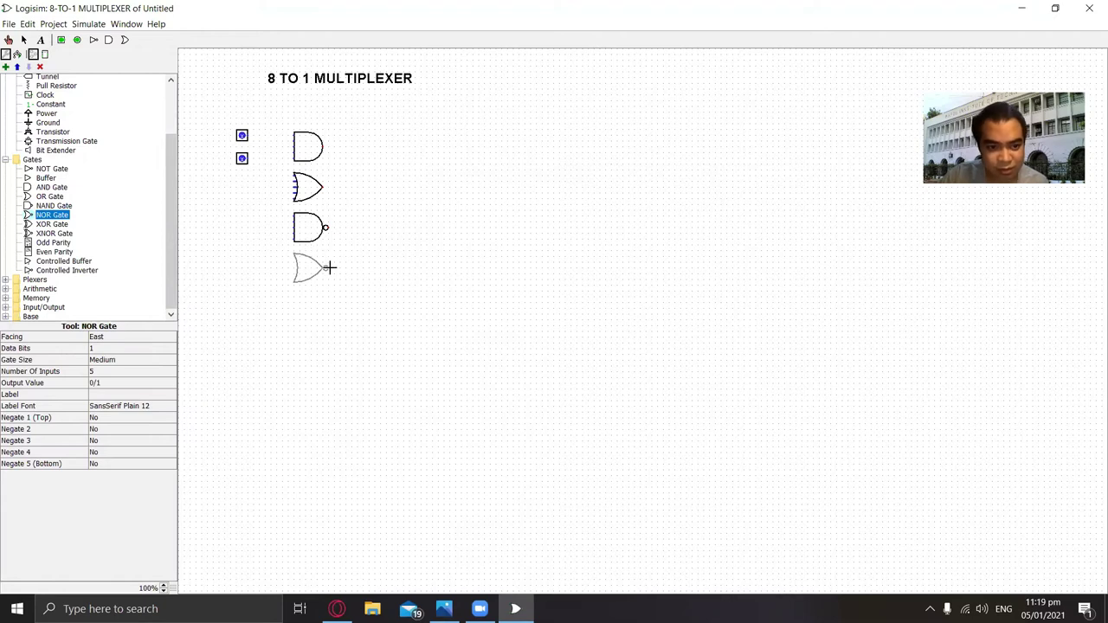
click(329, 268)
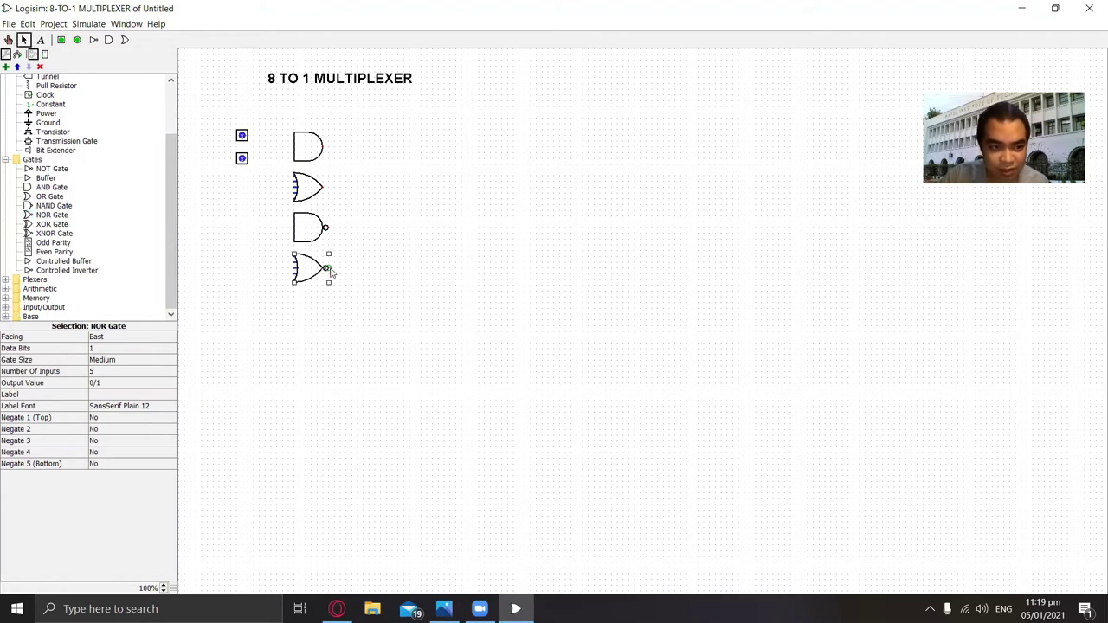
click(52, 224)
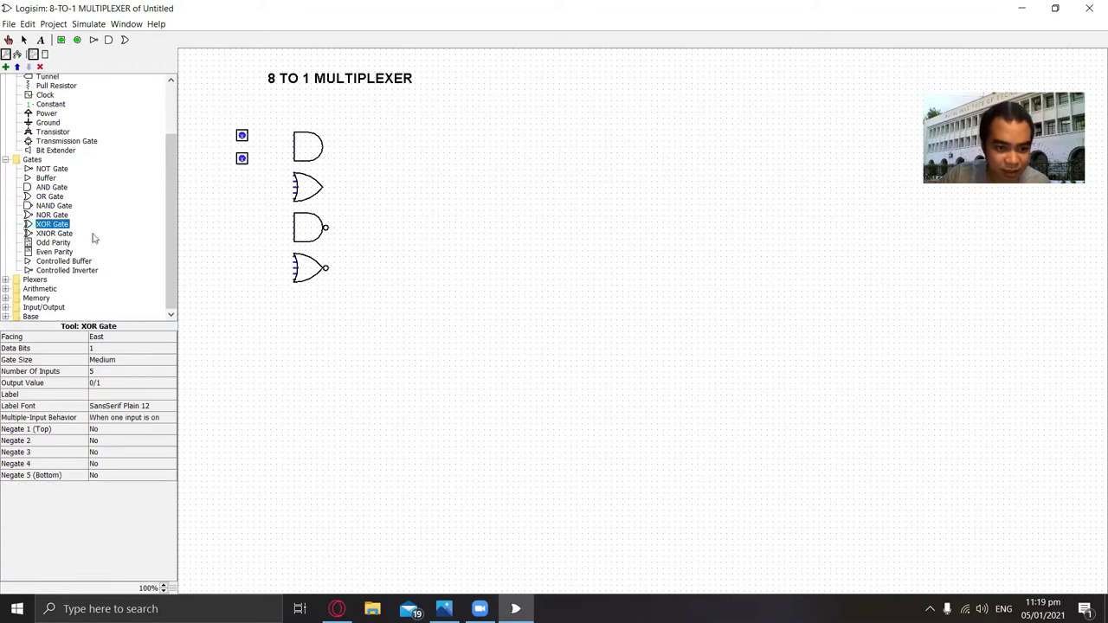
click(325, 305)
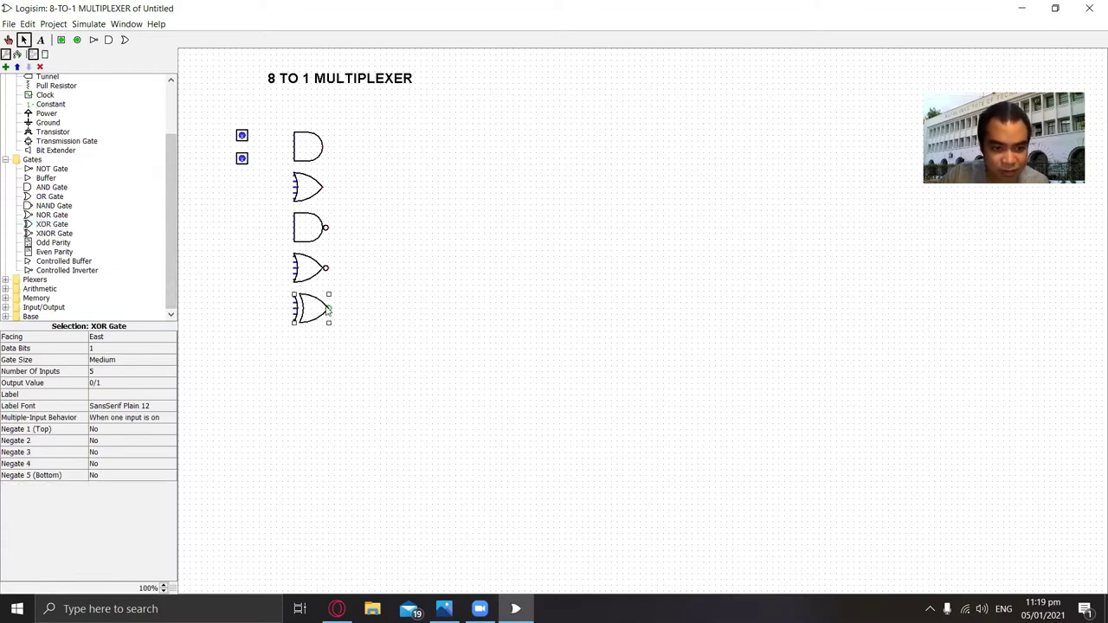
click(53, 233)
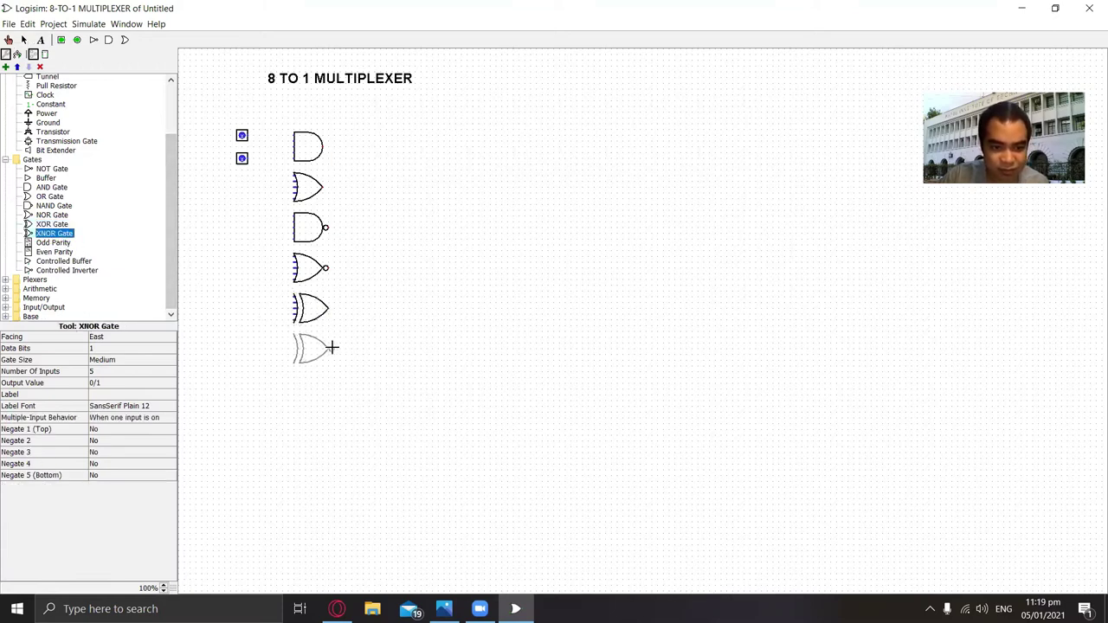
- Place the XNOR gate below XOR and set the AND and OR gates to 2 inputs
click(333, 348)
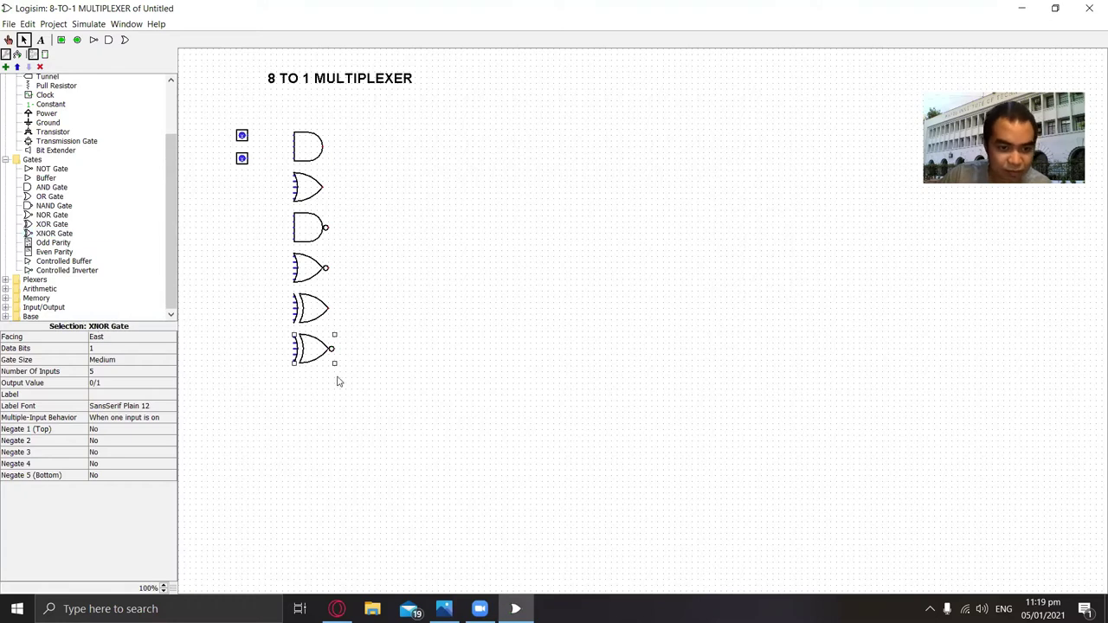
right_click(303, 154)
click(95, 372)
click(95, 371)
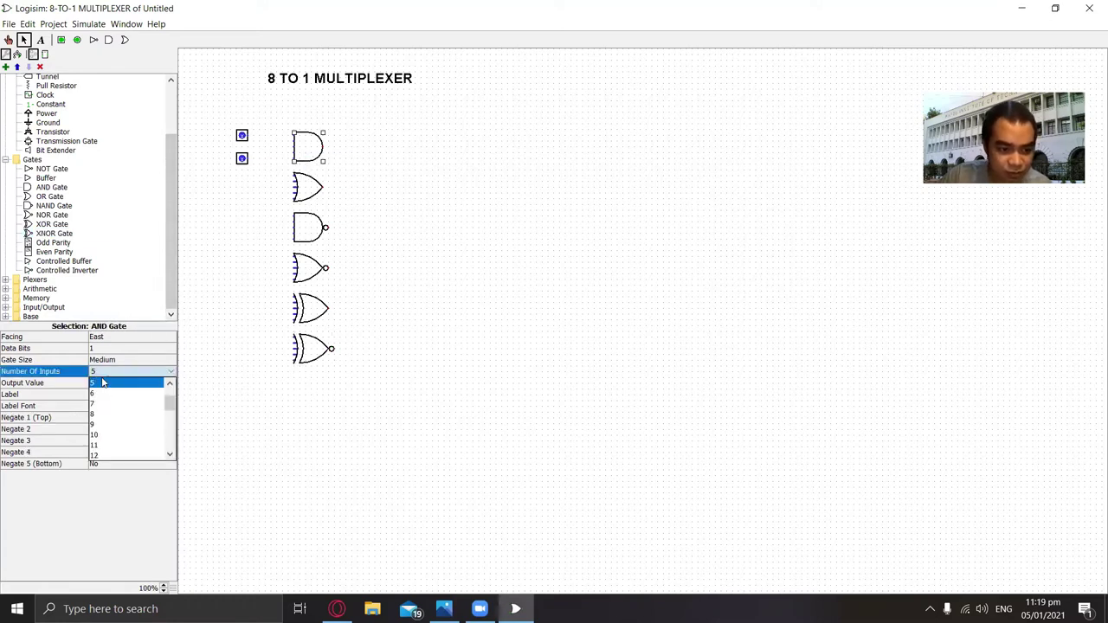
click(104, 429)
click(308, 227)
click(95, 371)
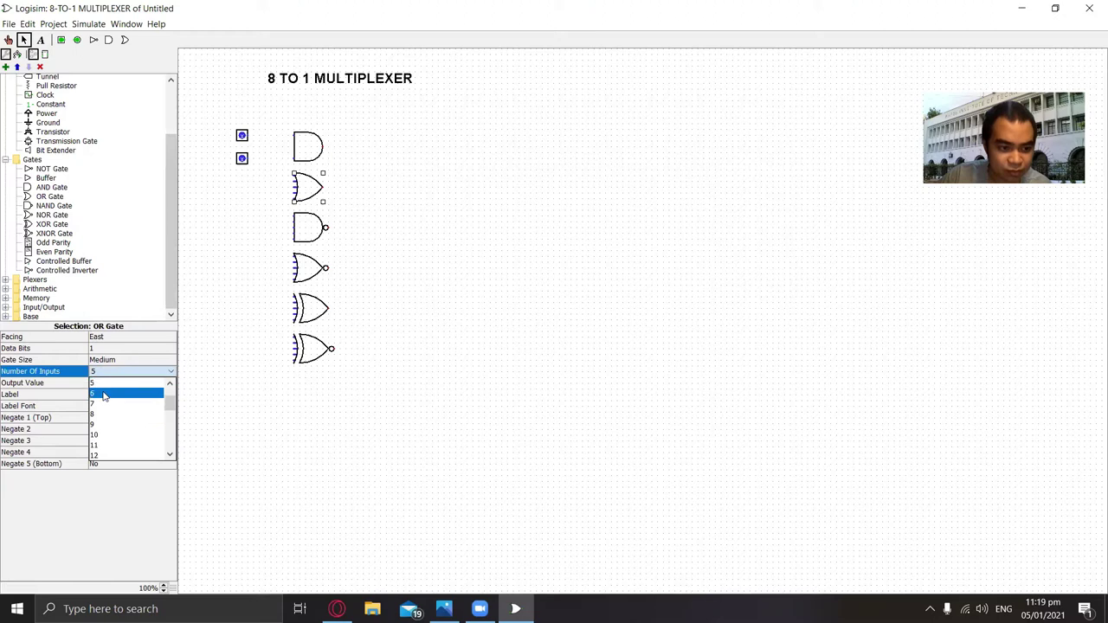
click(95, 379)
- Set the NAND, NOR, XOR and XNOR gates to 2 inputs each
click(99, 372)
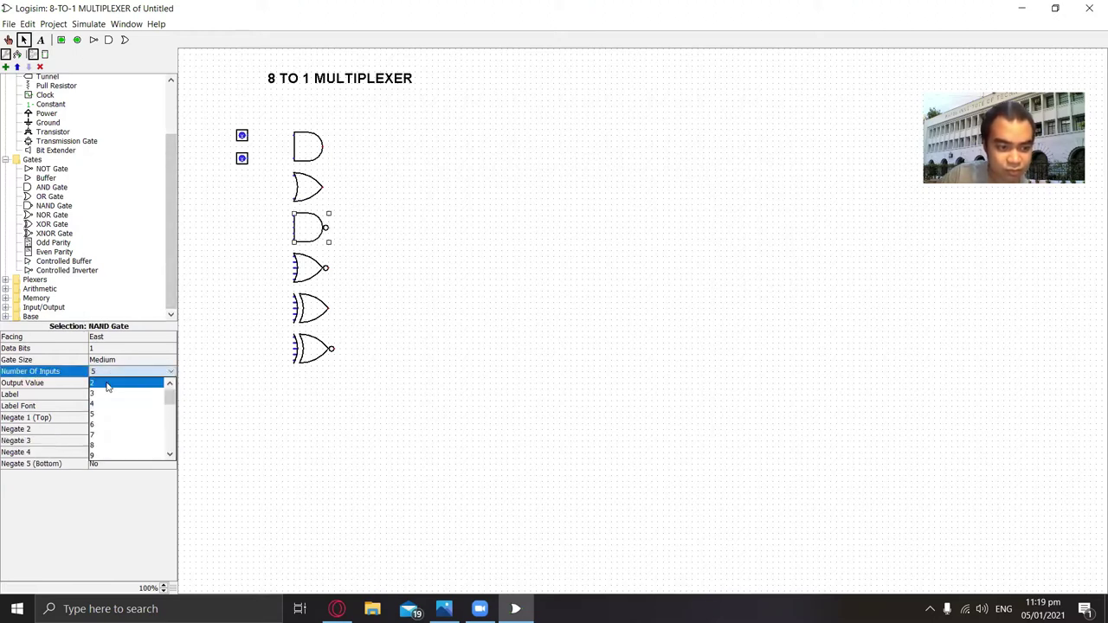
click(110, 387)
click(314, 274)
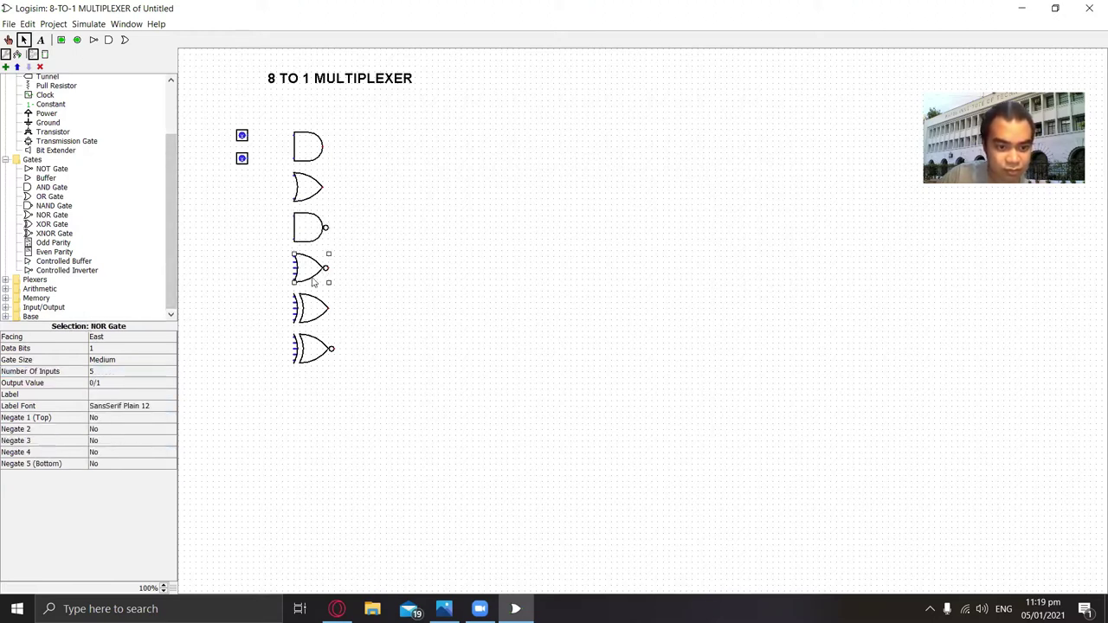
click(96, 372)
click(104, 388)
click(316, 314)
click(97, 372)
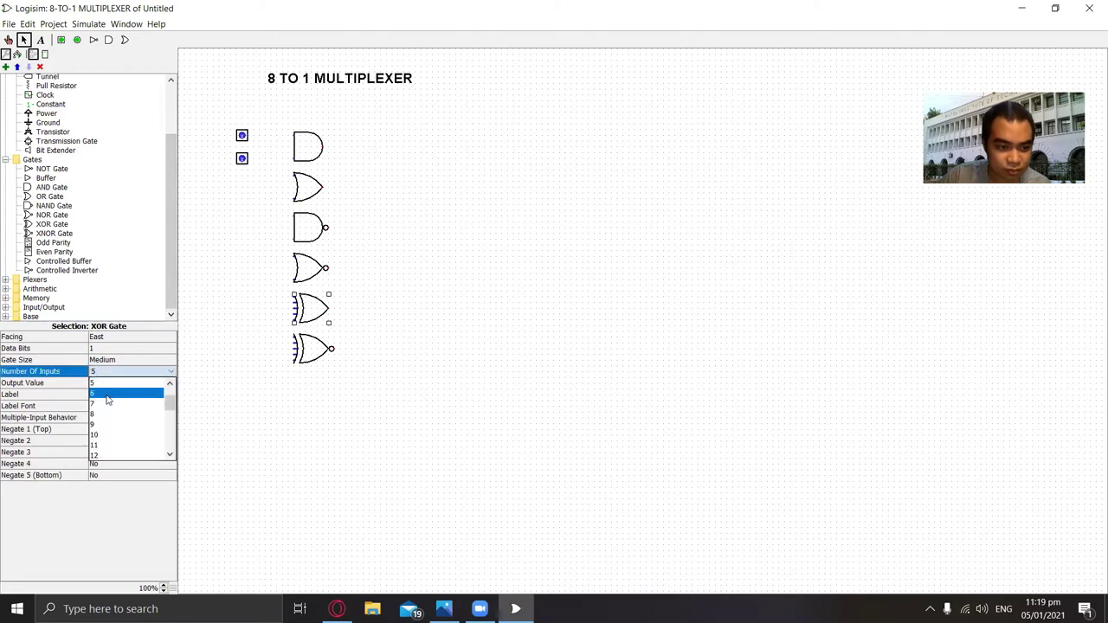
click(104, 388)
click(312, 348)
click(102, 372)
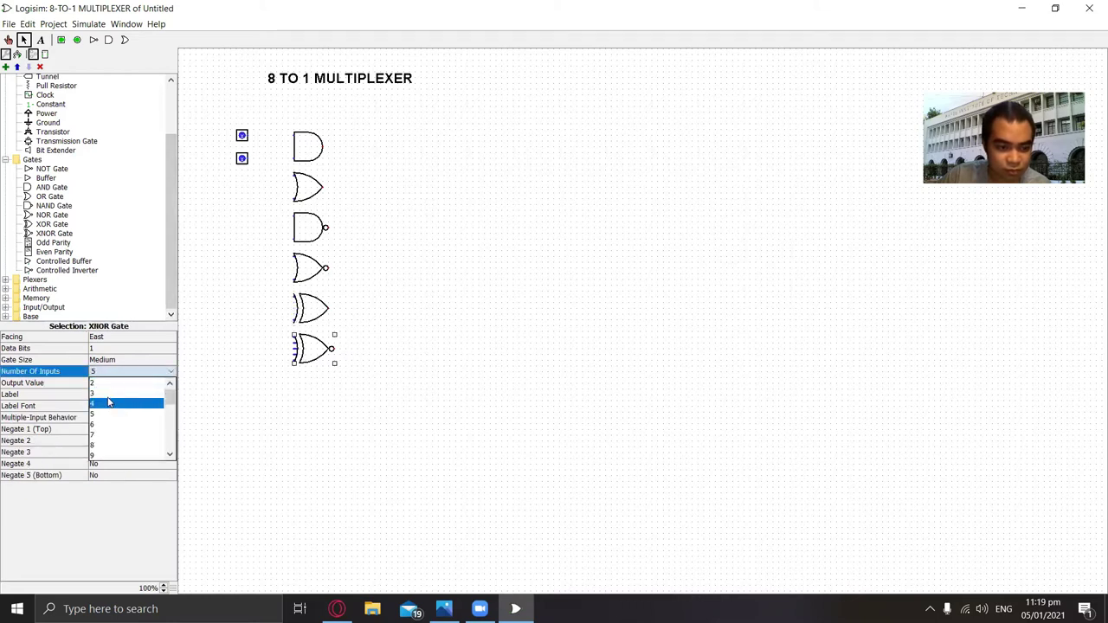
click(104, 388)
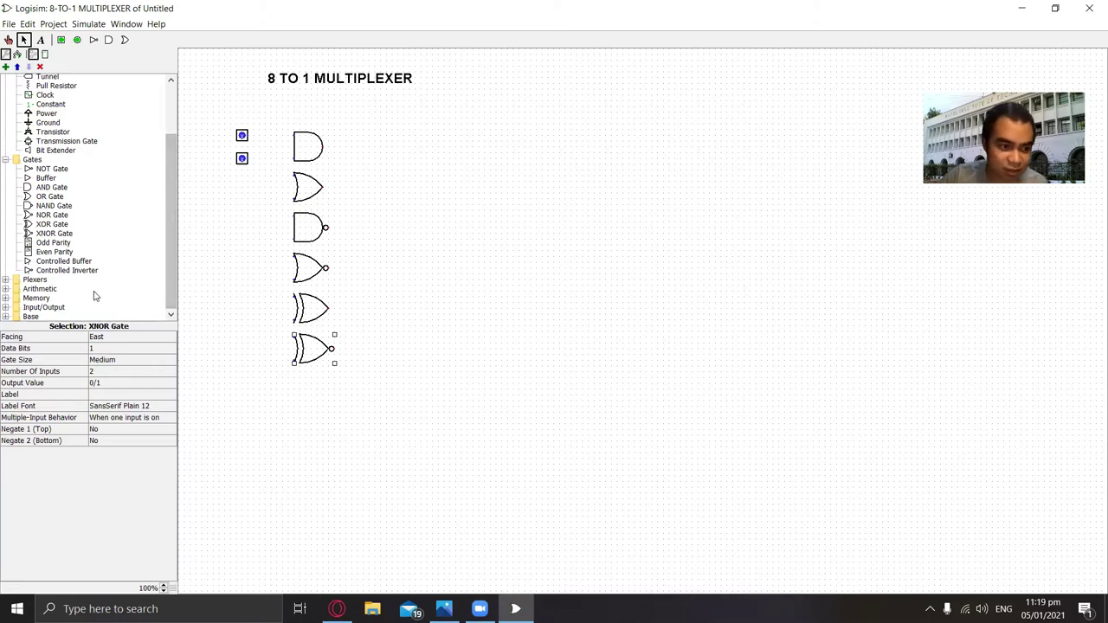
- Place an Adder and a Subtractor left of the gate column, moving the adder slightly up
click(5, 280)
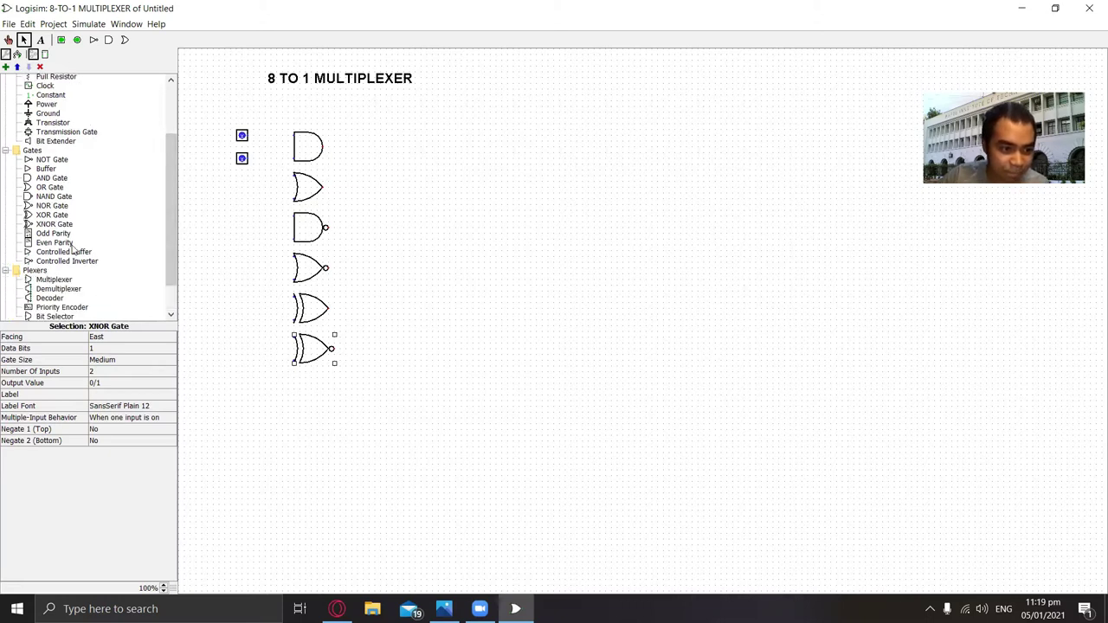
click(5, 289)
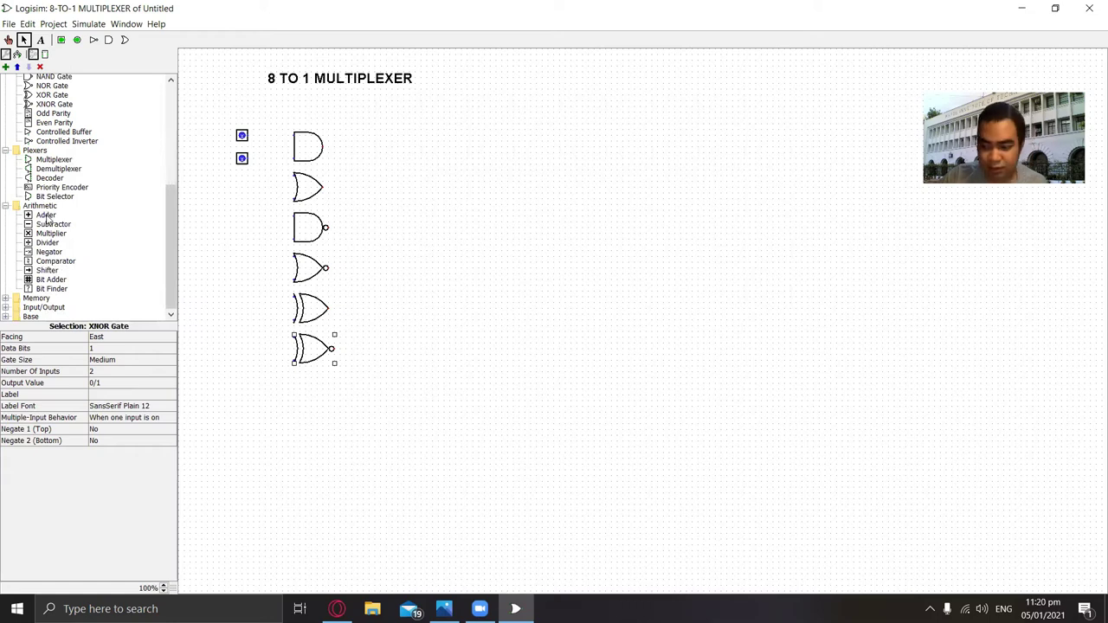
click(46, 214)
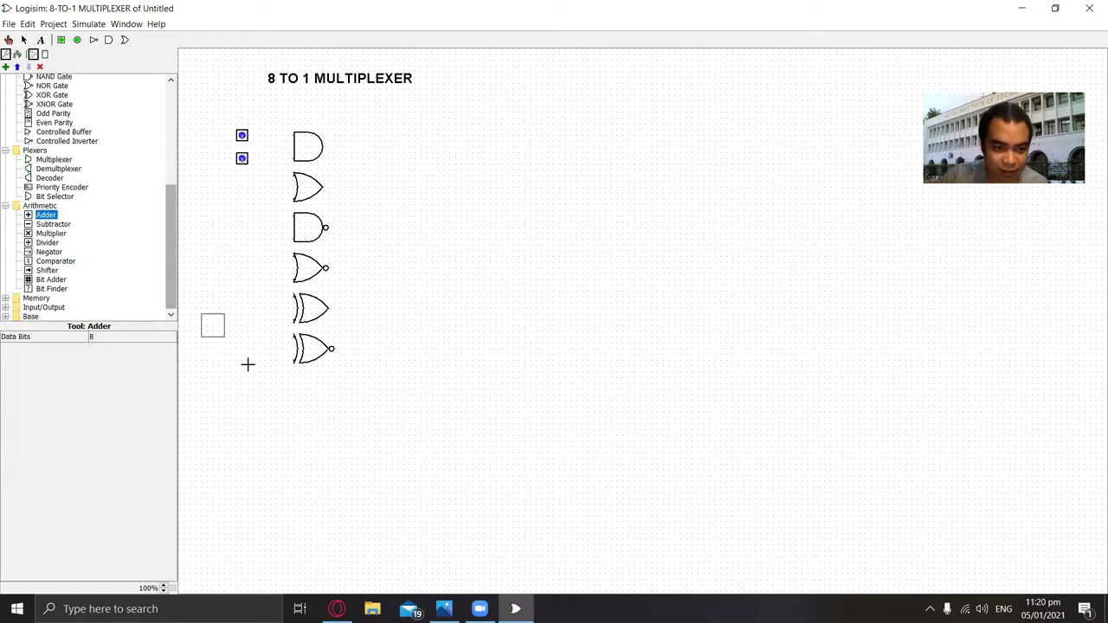
click(231, 271)
click(53, 224)
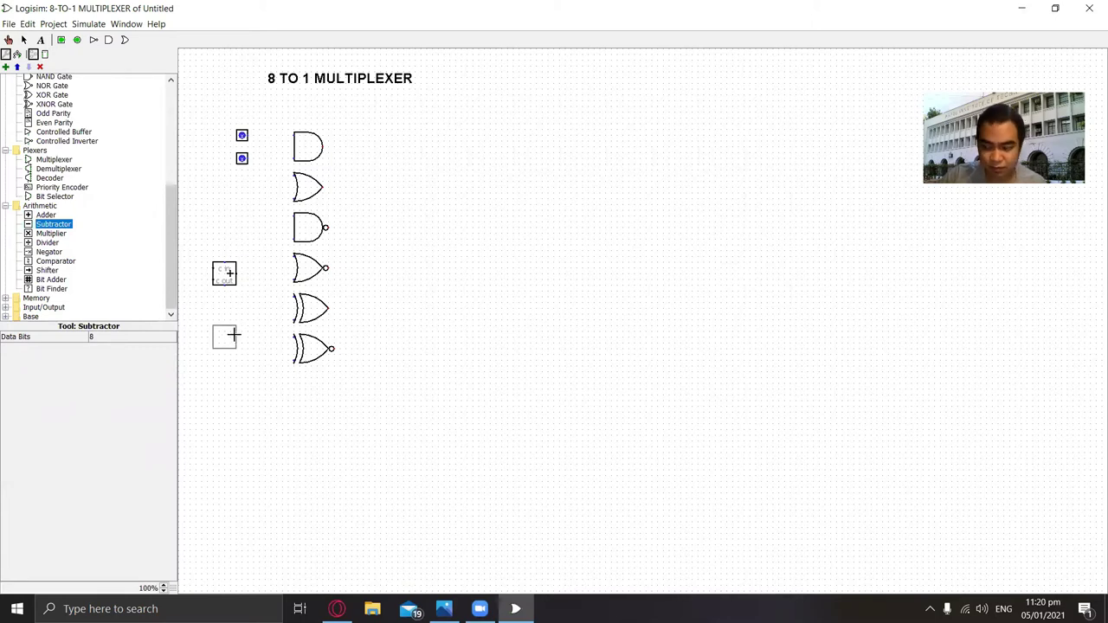
click(235, 338)
drag(224, 273, 223, 242)
click(474, 294)
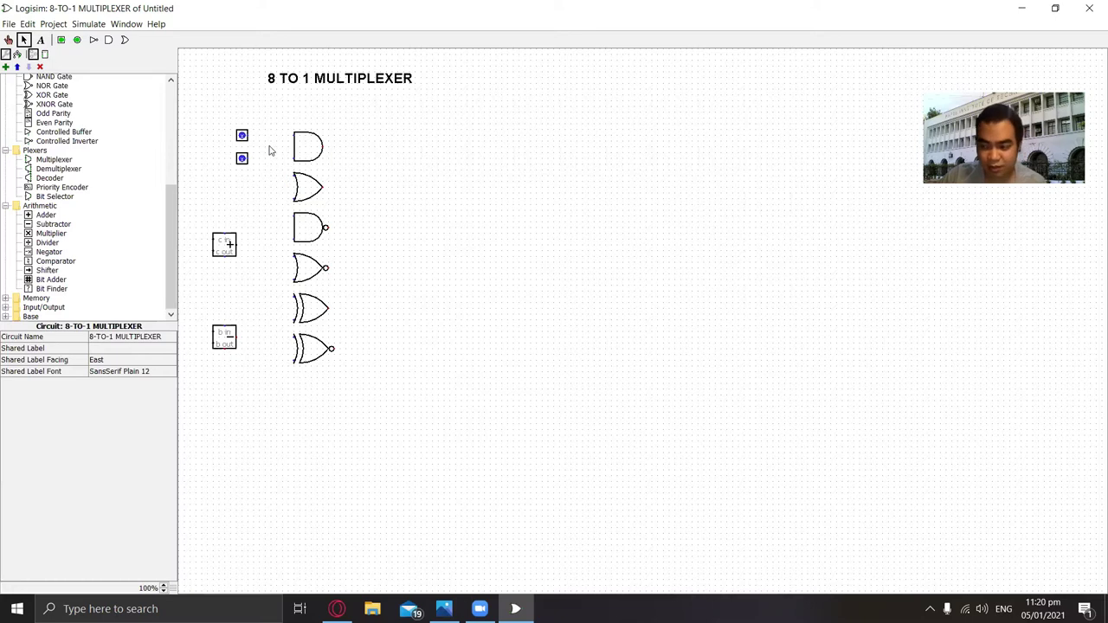
scroll(48, 101, up, 10)
- Wire the top pin to the AND gate and run a shared line down to XOR and XNOR
mouse_move(248, 136)
mouse_down()
mouse_move(295, 138)
mouse_move(294, 158)
mouse_up()
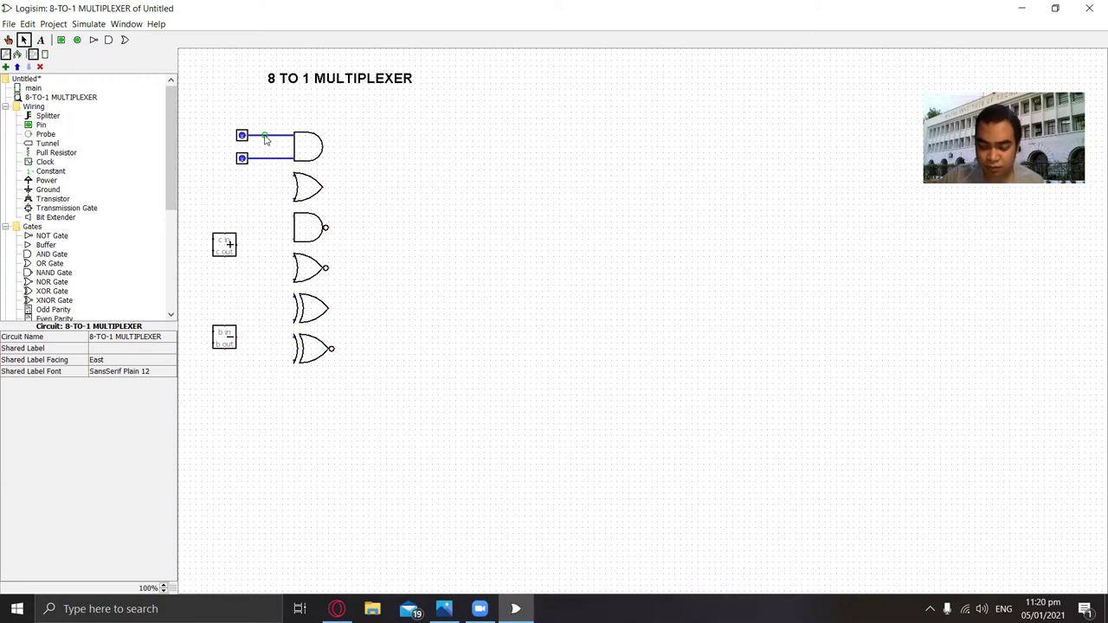
drag(270, 139, 298, 344)
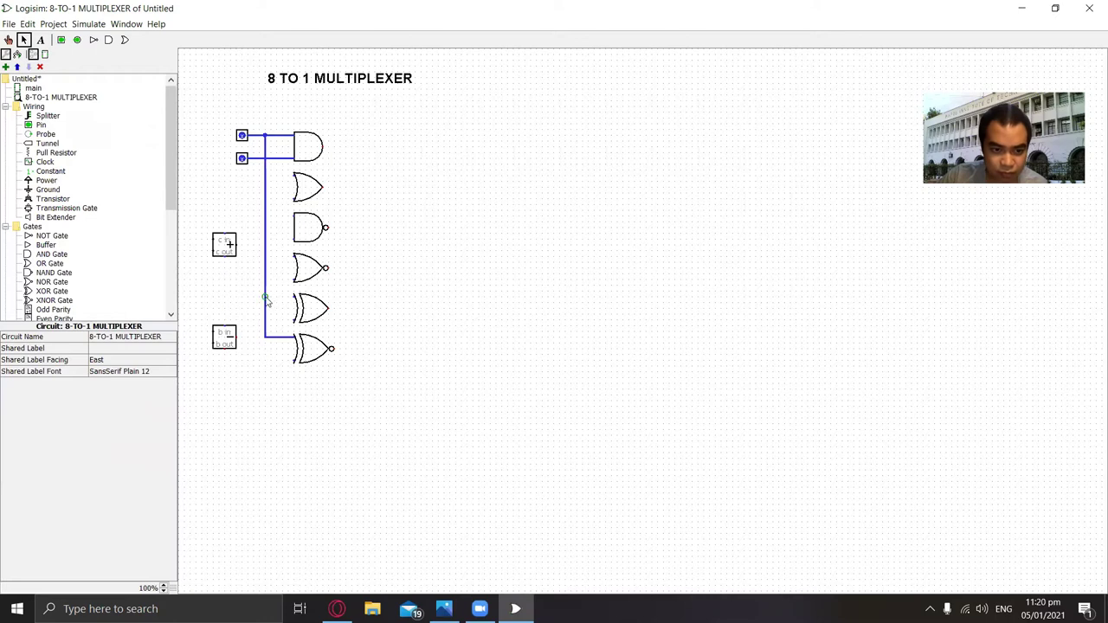
drag(265, 297, 295, 297)
- Branch the shared wire into the NOR, NAND and OR gate inputs
drag(265, 256, 295, 256)
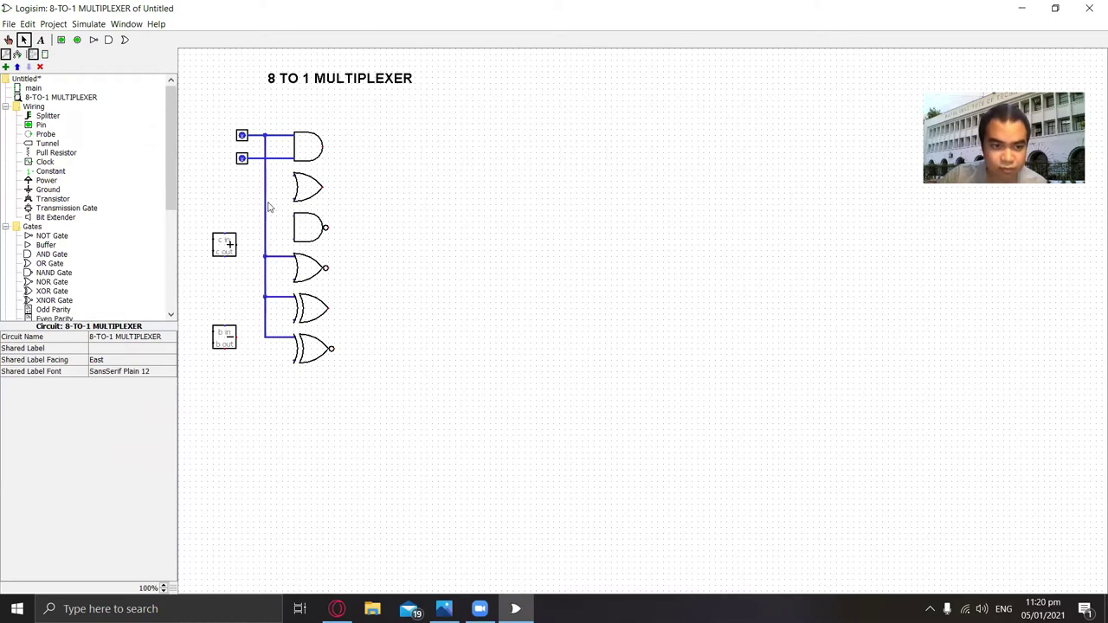
drag(265, 217, 295, 215)
drag(265, 175, 295, 175)
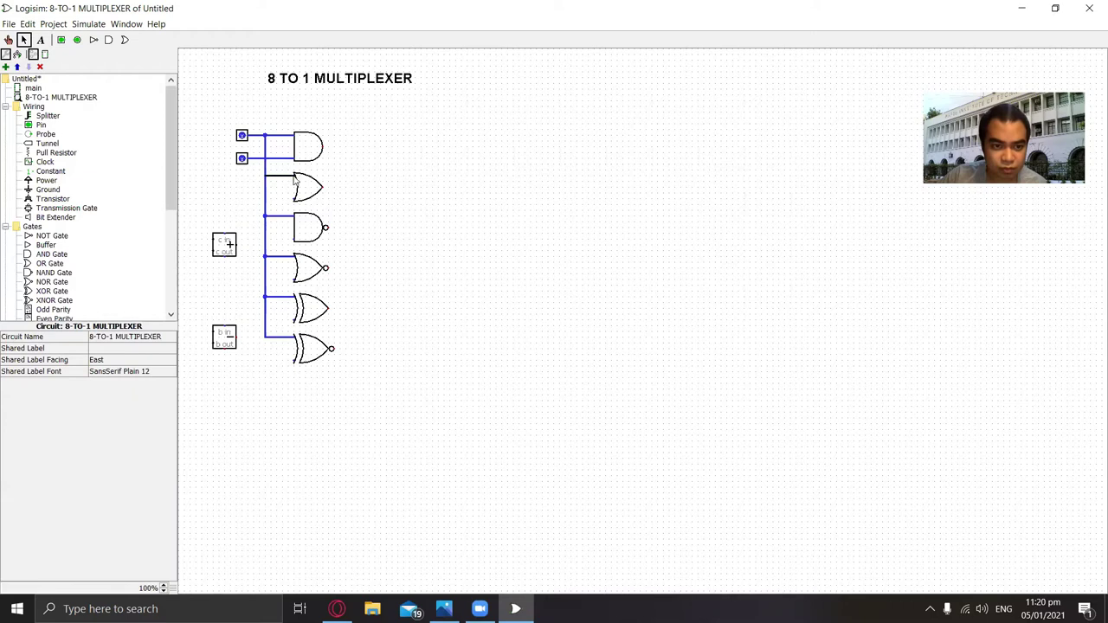
- Check the top input pin's attributes, leaving it facing East, and discard a trial output pin
right_click(241, 136)
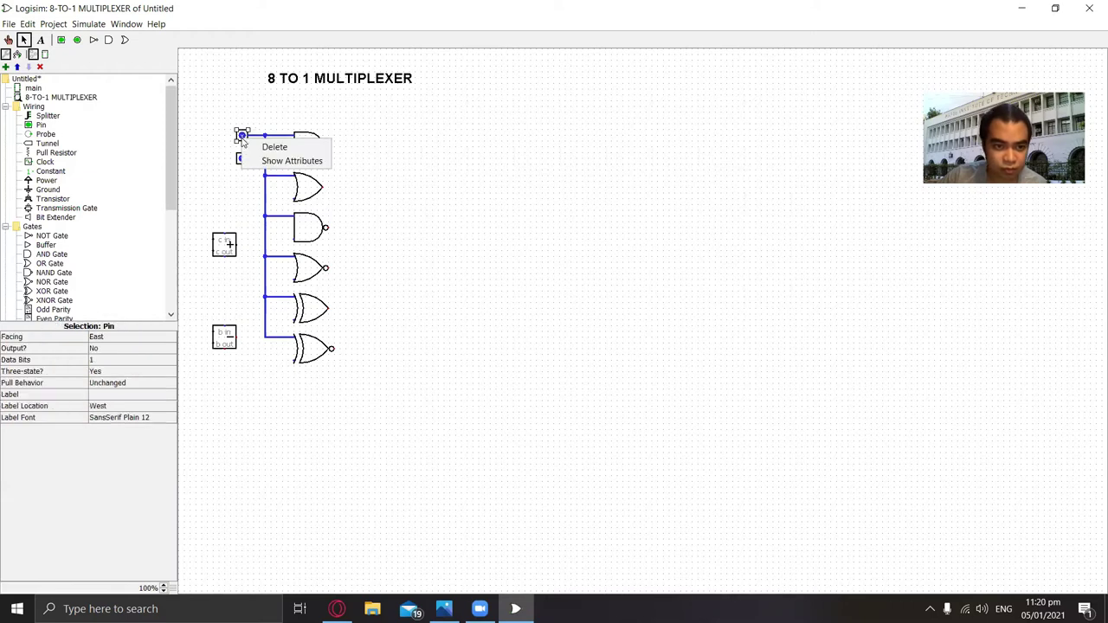
click(98, 344)
click(113, 337)
click(121, 348)
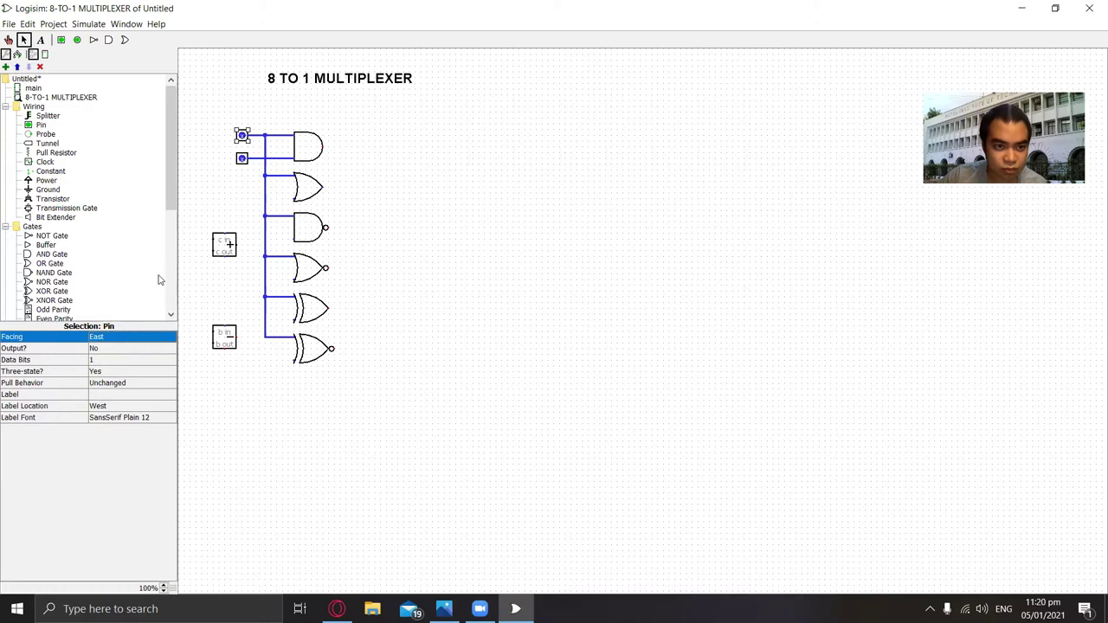
click(241, 159)
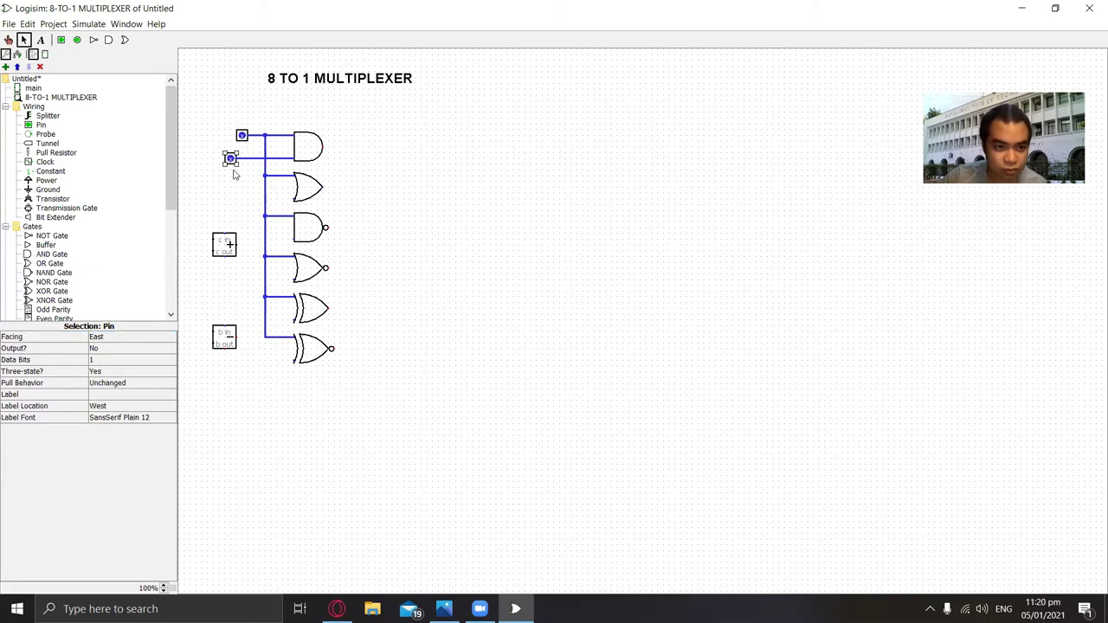
click(243, 137)
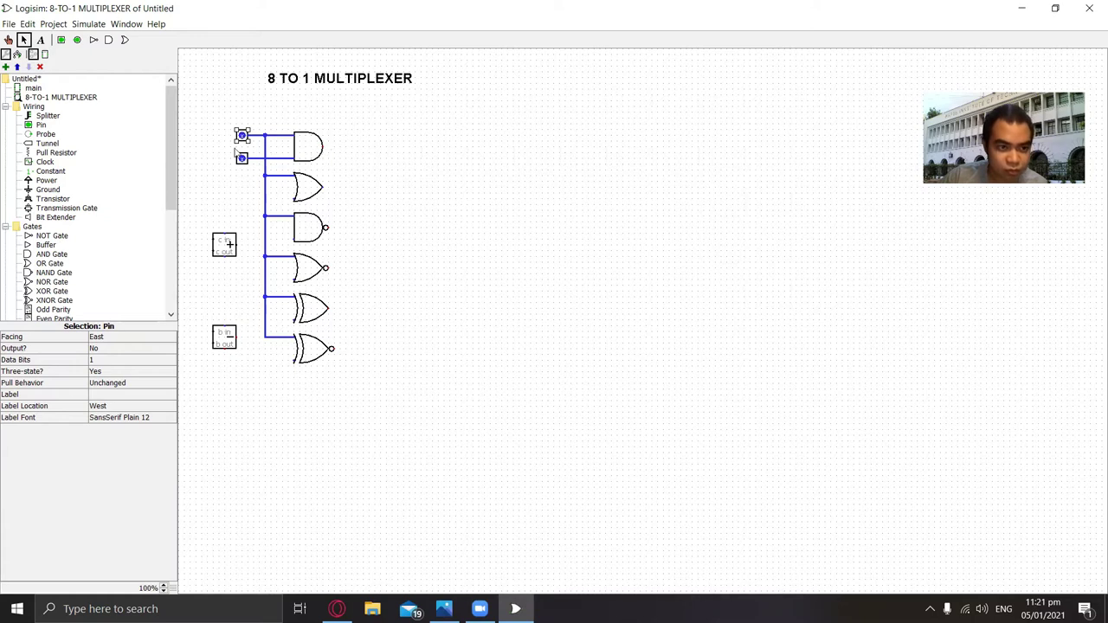
click(78, 40)
click(339, 152)
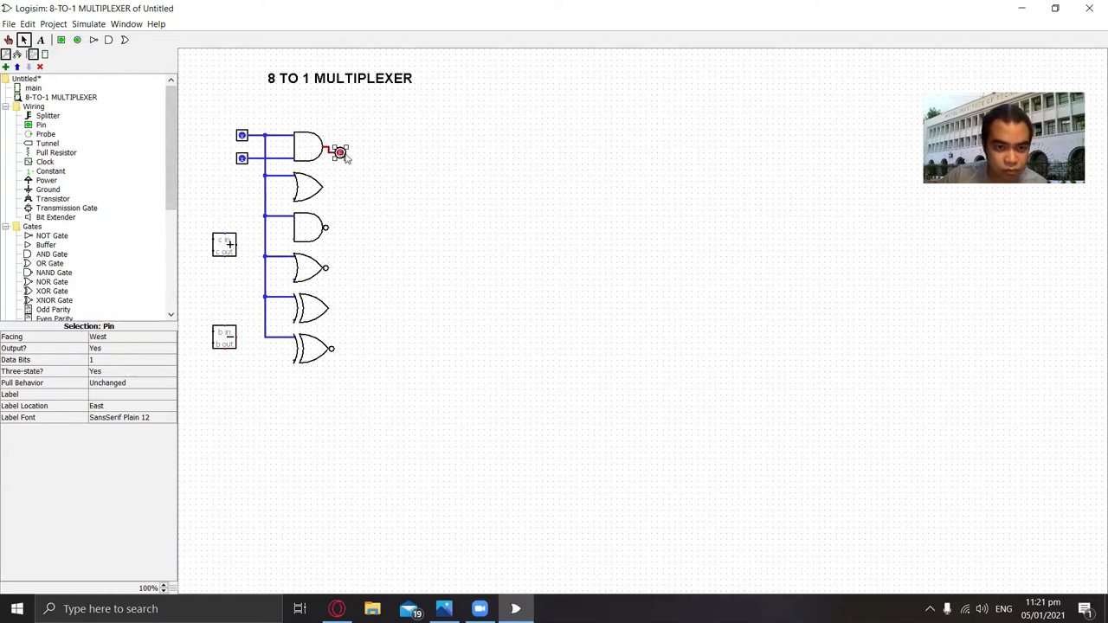
key(Delete)
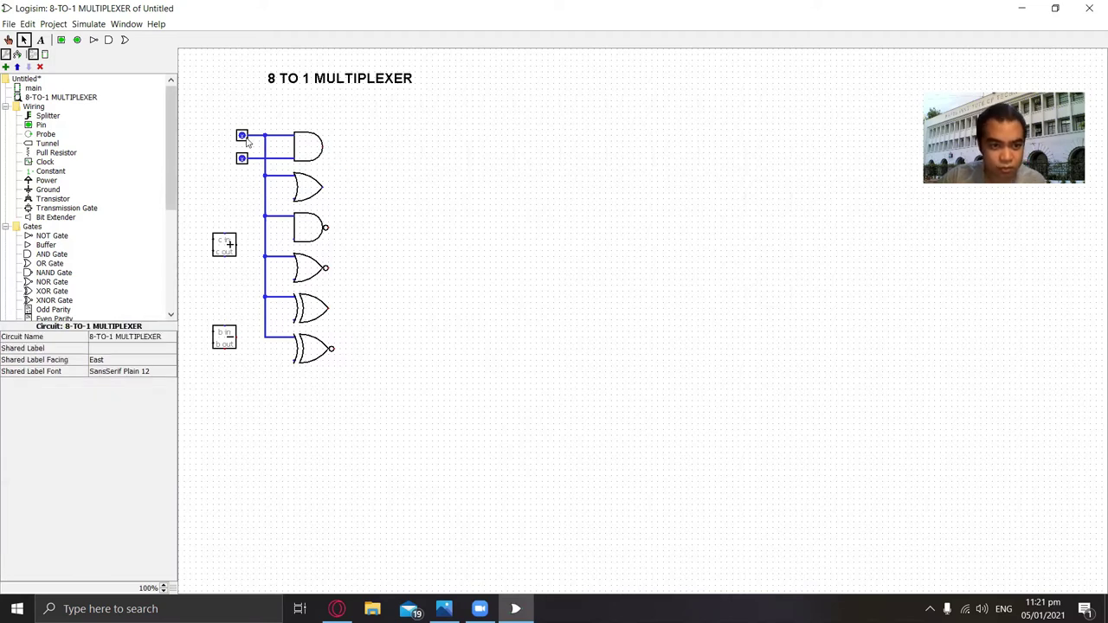
- Place a new input pin above the top pin and delete the old top pin
click(243, 136)
click(279, 144)
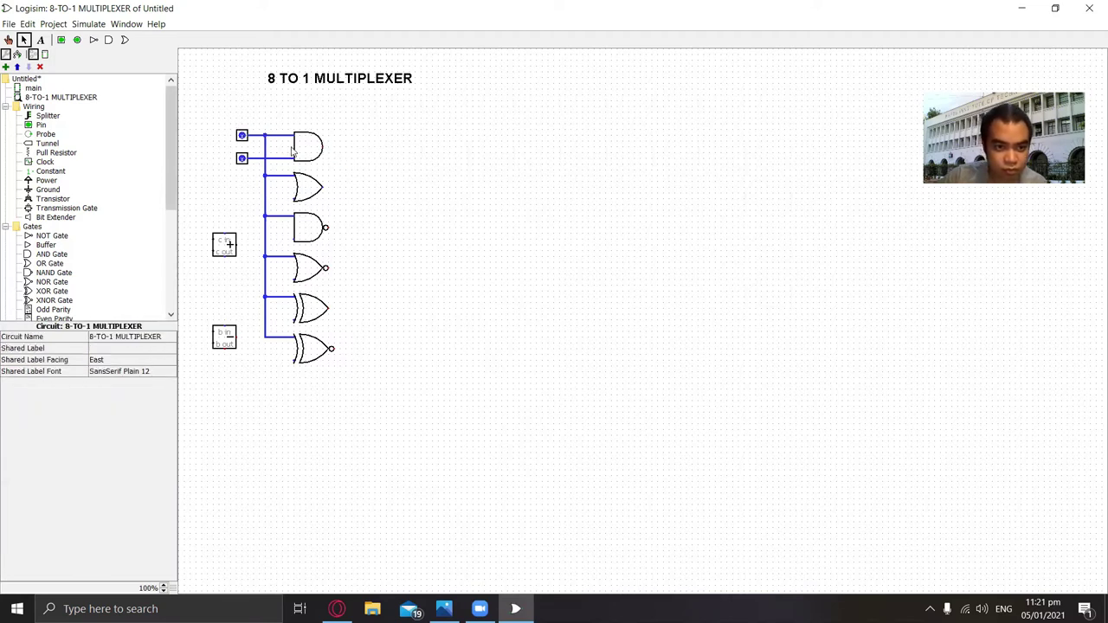
click(308, 152)
click(243, 138)
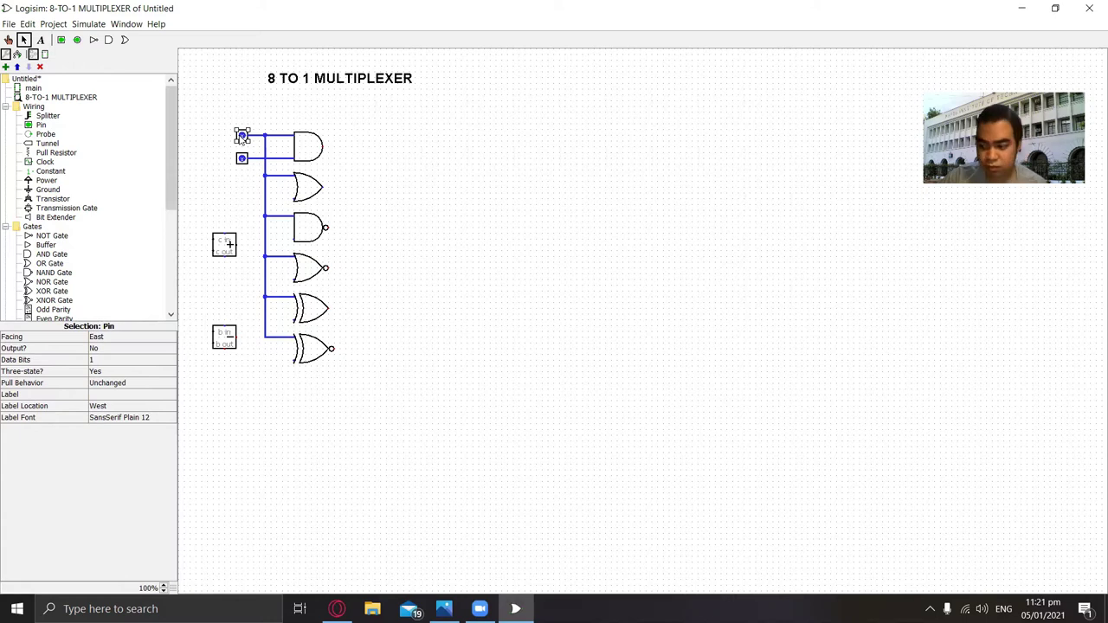
click(60, 40)
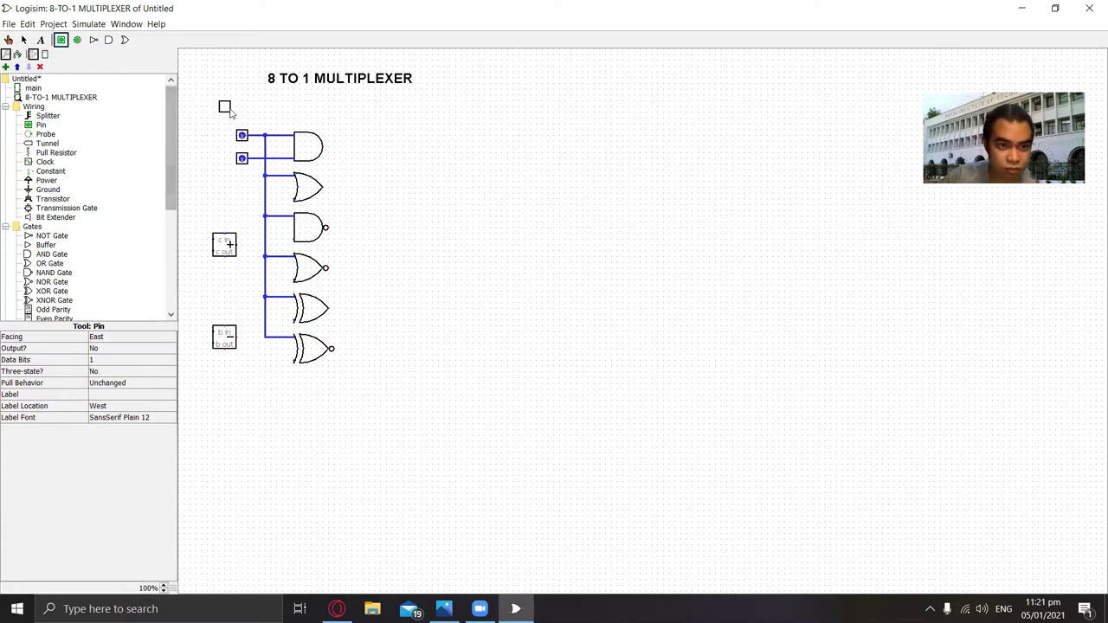
click(224, 105)
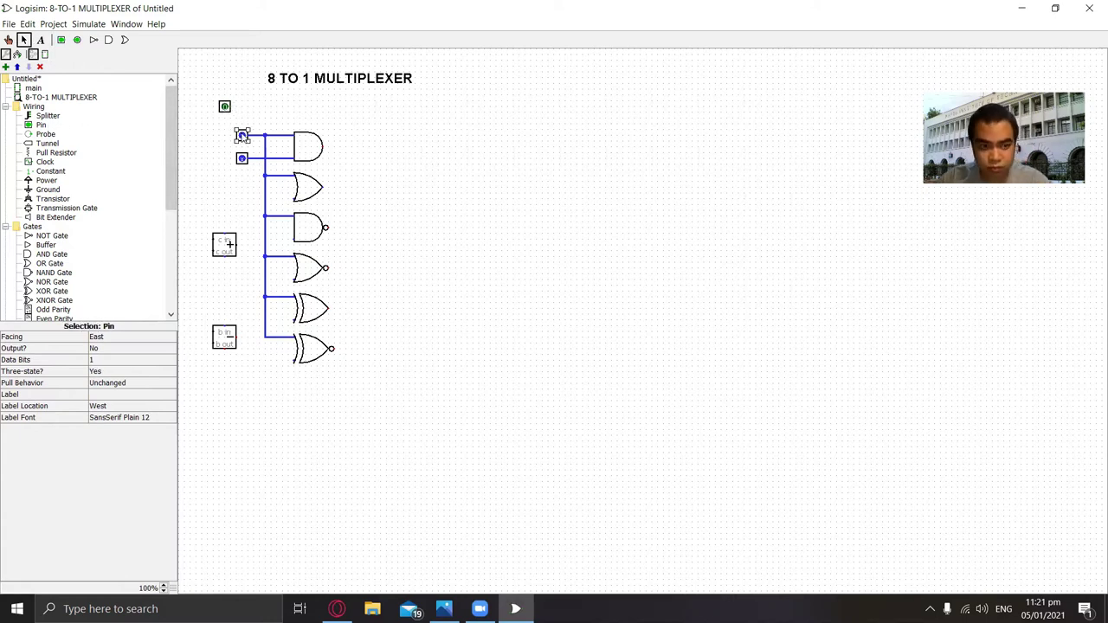
key(Delete)
- Move the new pin into the top input spot and place a fresh second input pin
drag(226, 109, 245, 145)
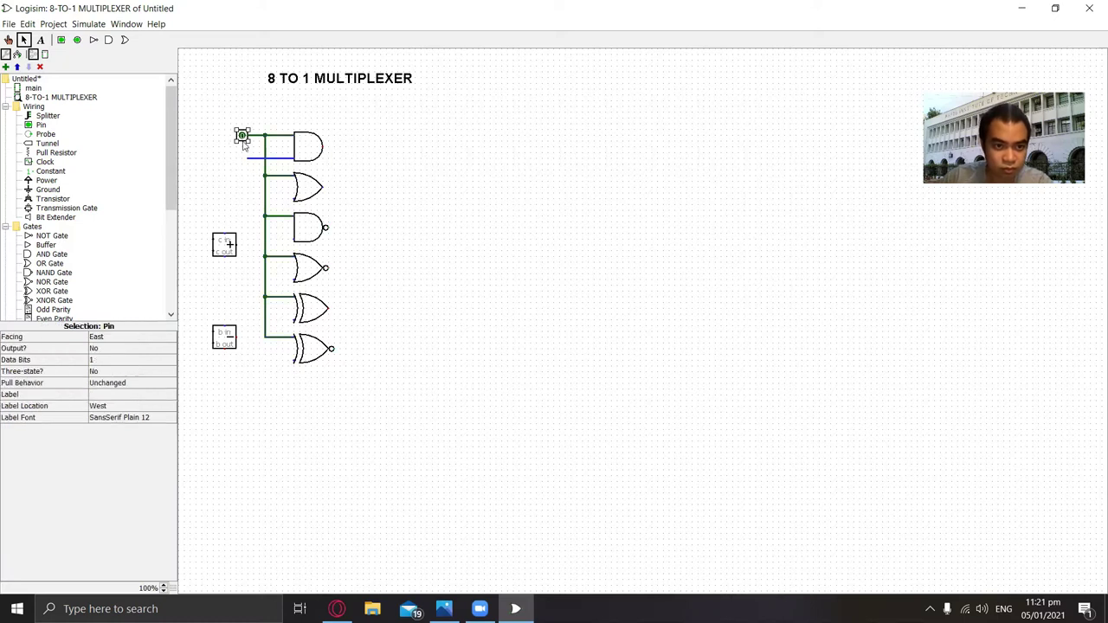
click(61, 39)
click(243, 159)
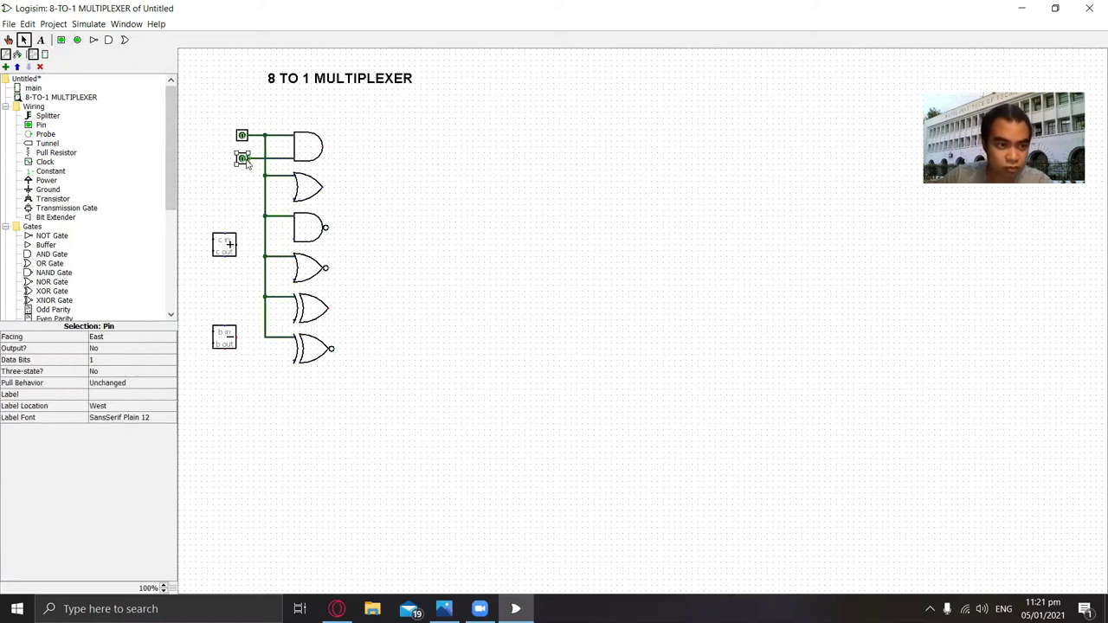
click(425, 252)
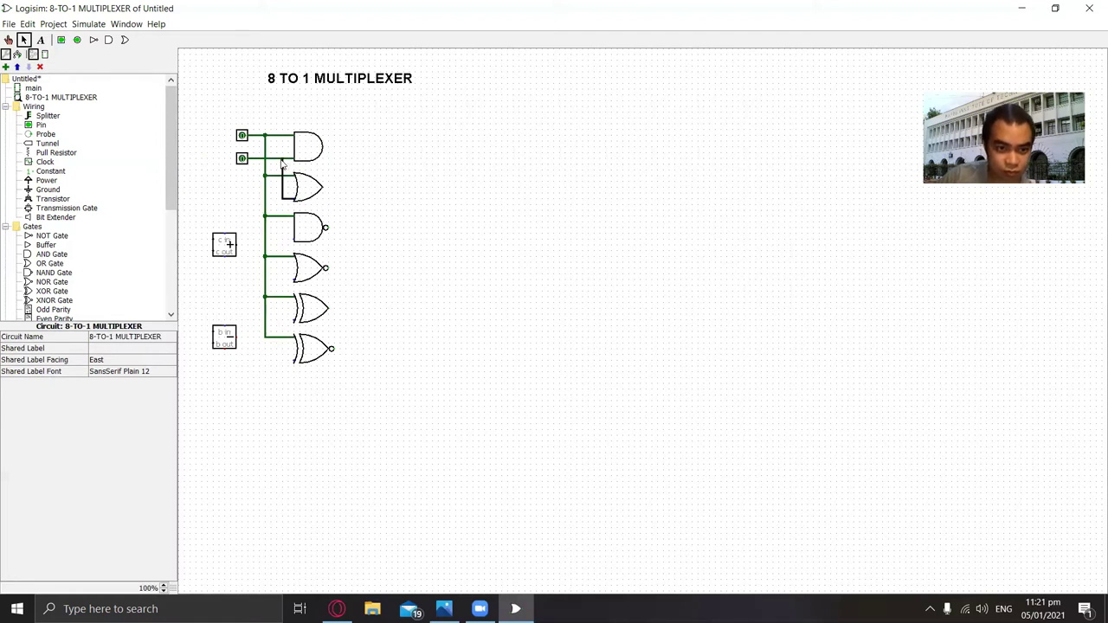
- Wire the second input down the lower gate inputs and connect both inputs to the adder and subtractor
drag(282, 160, 292, 367)
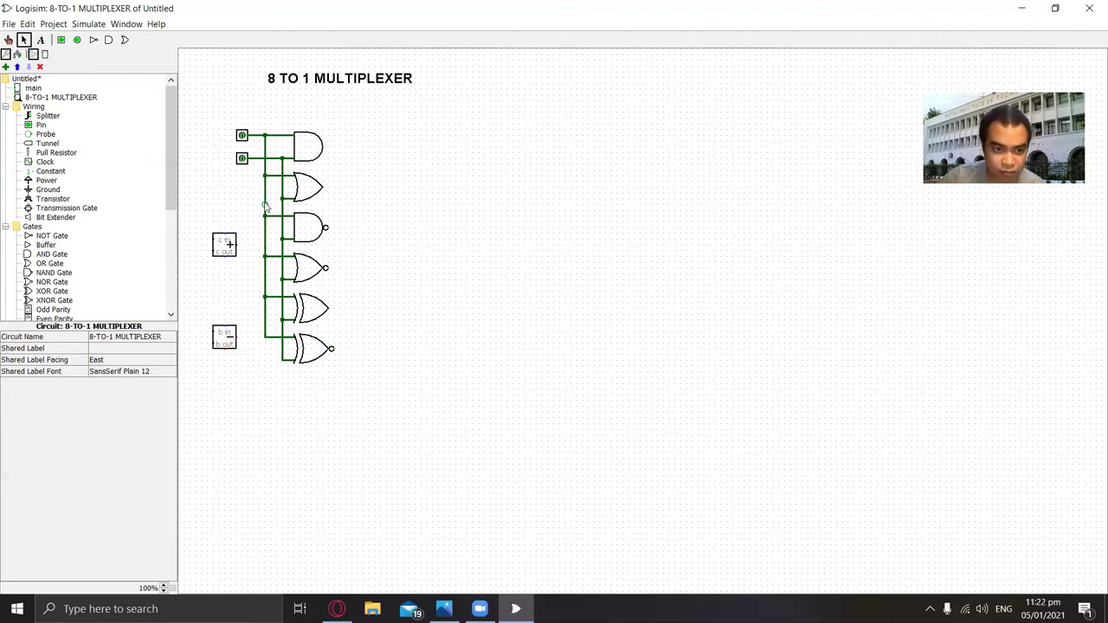
drag(266, 206, 213, 241)
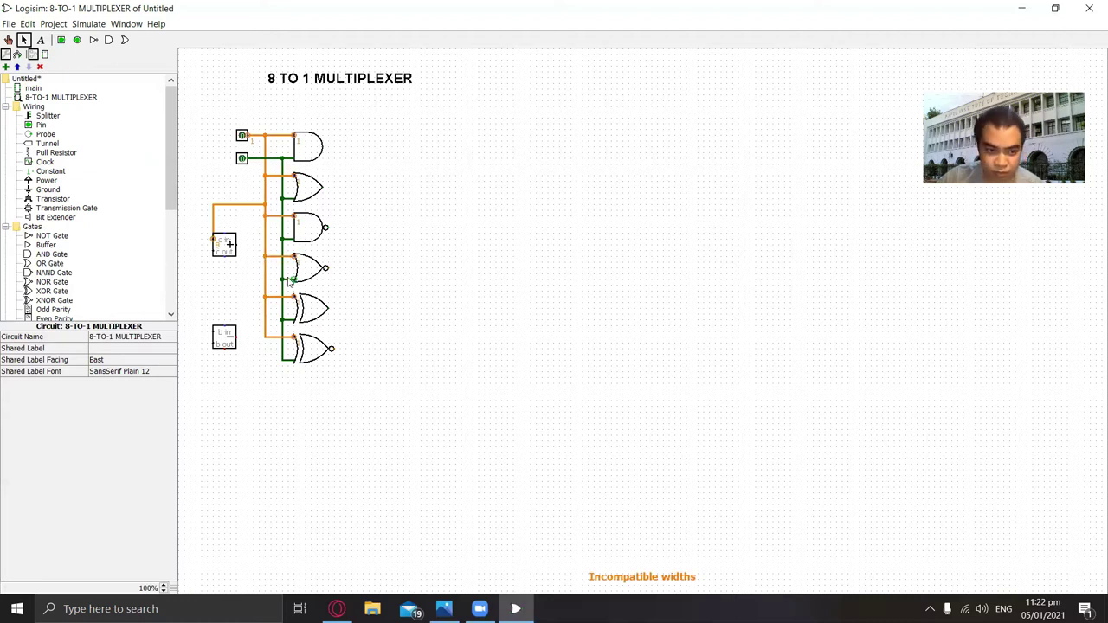
drag(282, 268, 214, 253)
drag(265, 310, 213, 334)
mouse_move(281, 362)
mouse_down()
mouse_move(213, 360)
mouse_move(214, 343)
mouse_up()
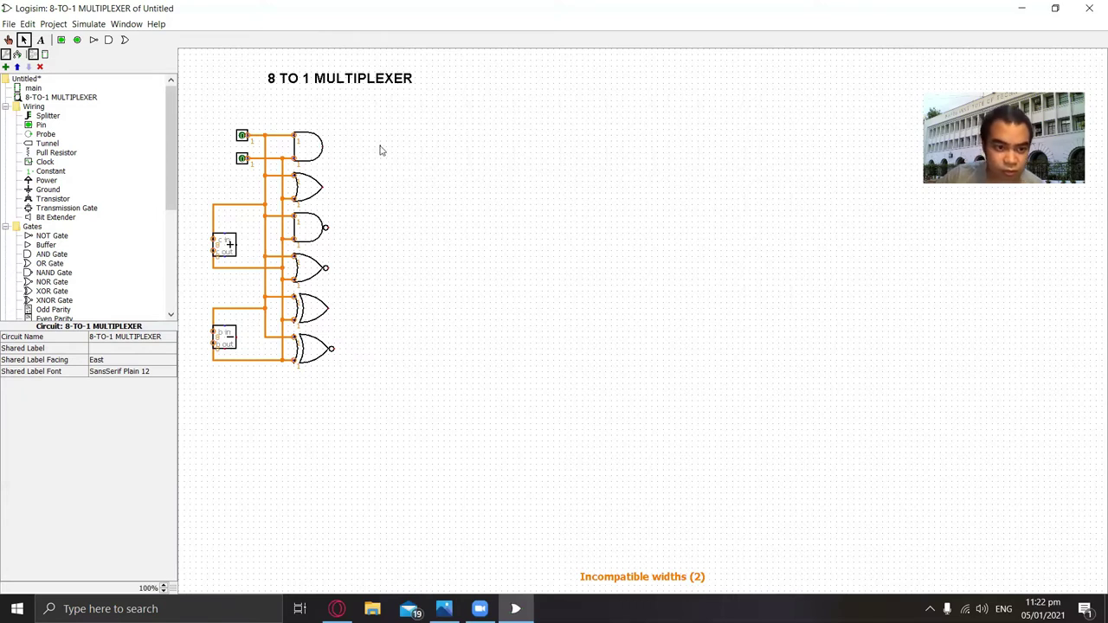
- Set both the adder and the subtractor to 1 data bit
click(225, 246)
click(115, 337)
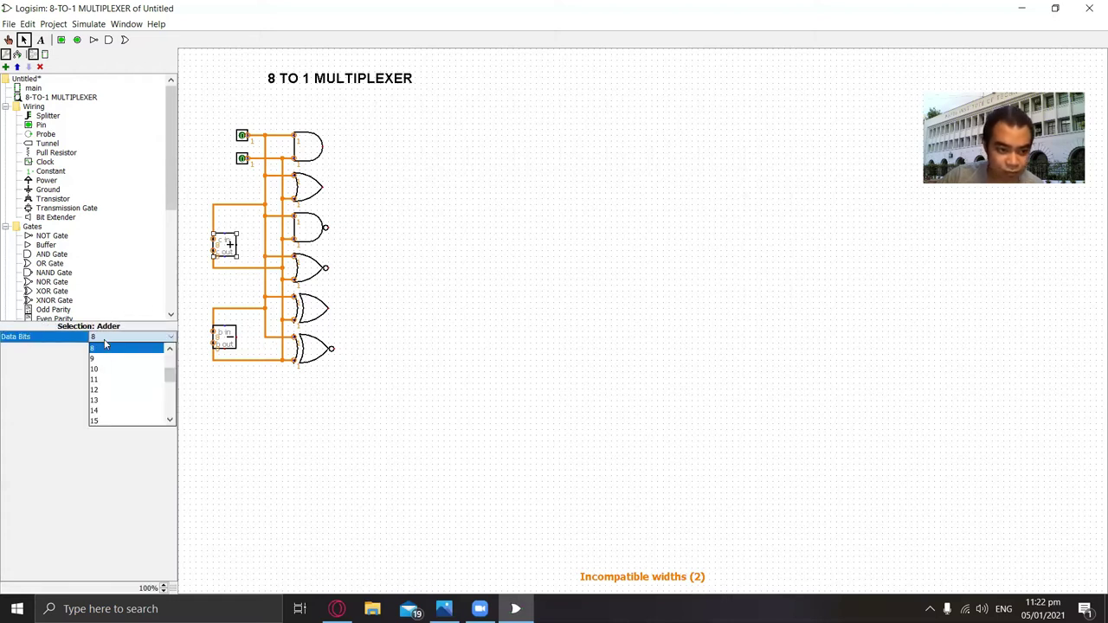
click(199, 343)
click(227, 338)
click(118, 337)
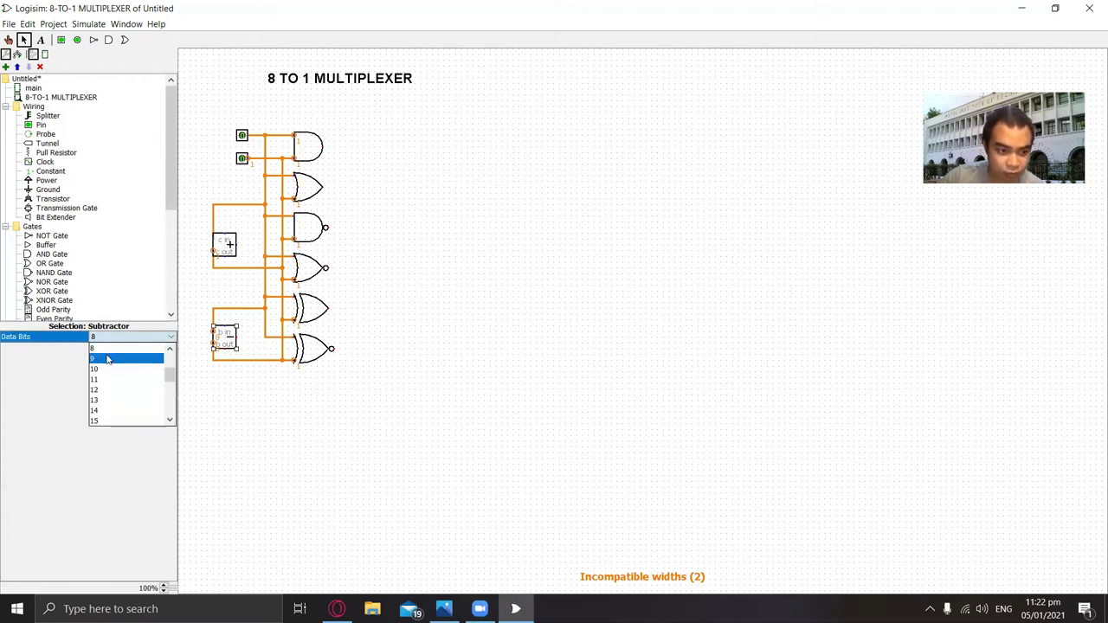
click(95, 349)
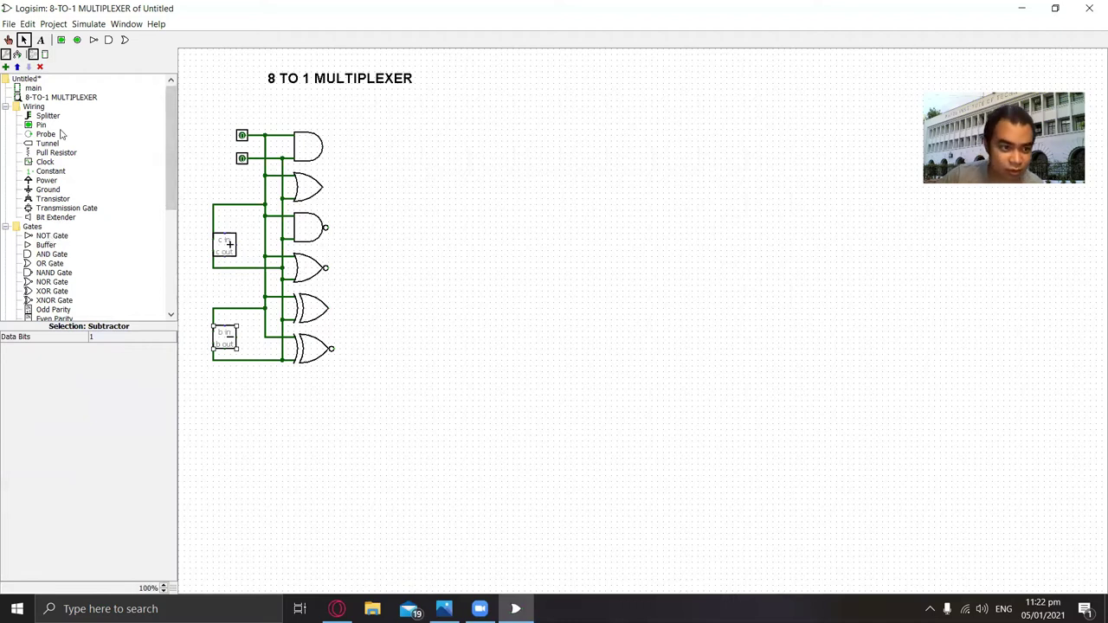
- Place a Multiplexer right of the gates, set it to 3 select bits, and nudge it right
scroll(59, 237, down, 4)
click(54, 245)
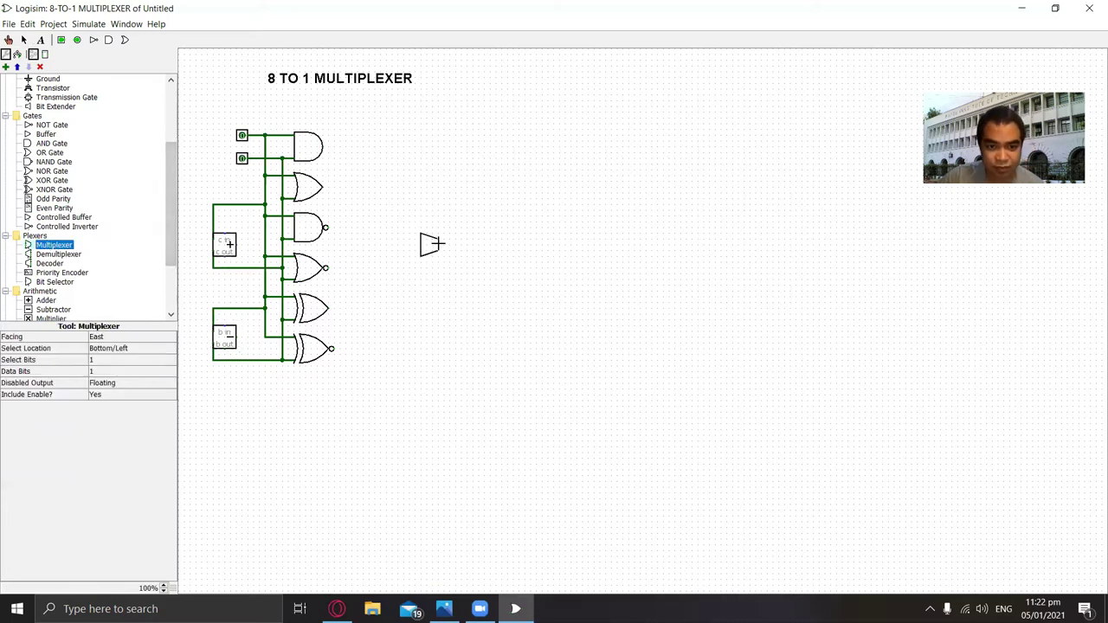
click(431, 244)
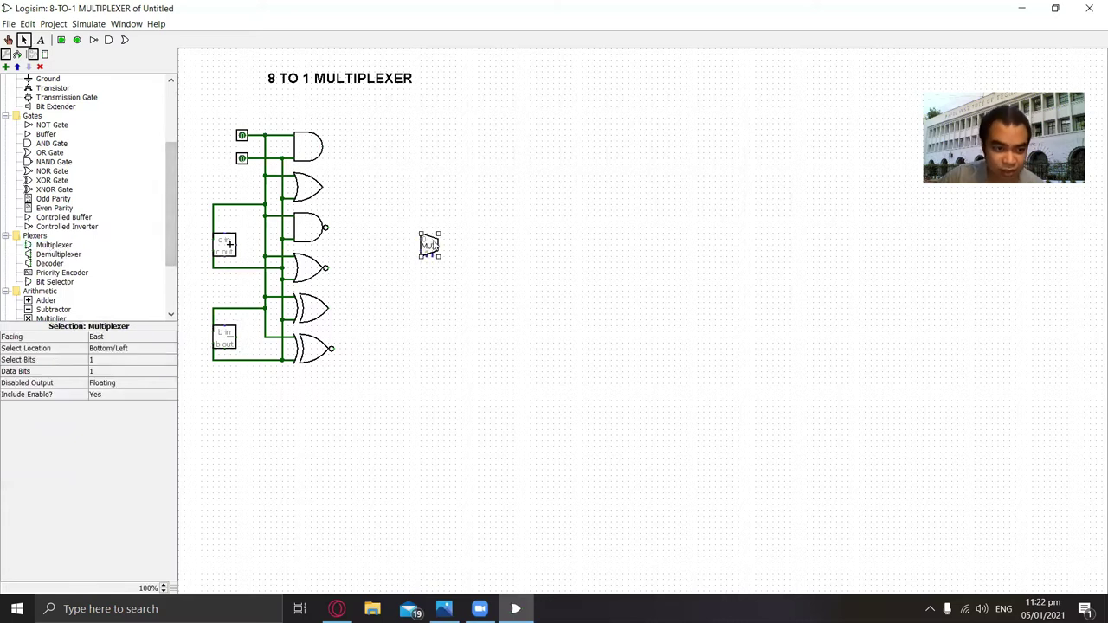
click(97, 360)
click(154, 386)
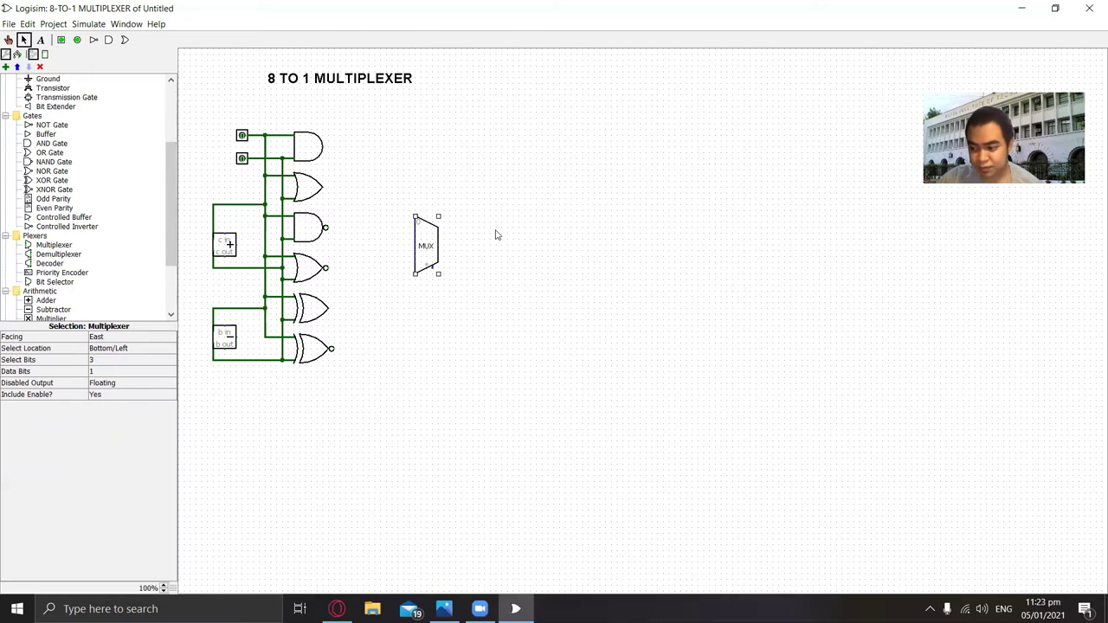
drag(424, 244, 441, 244)
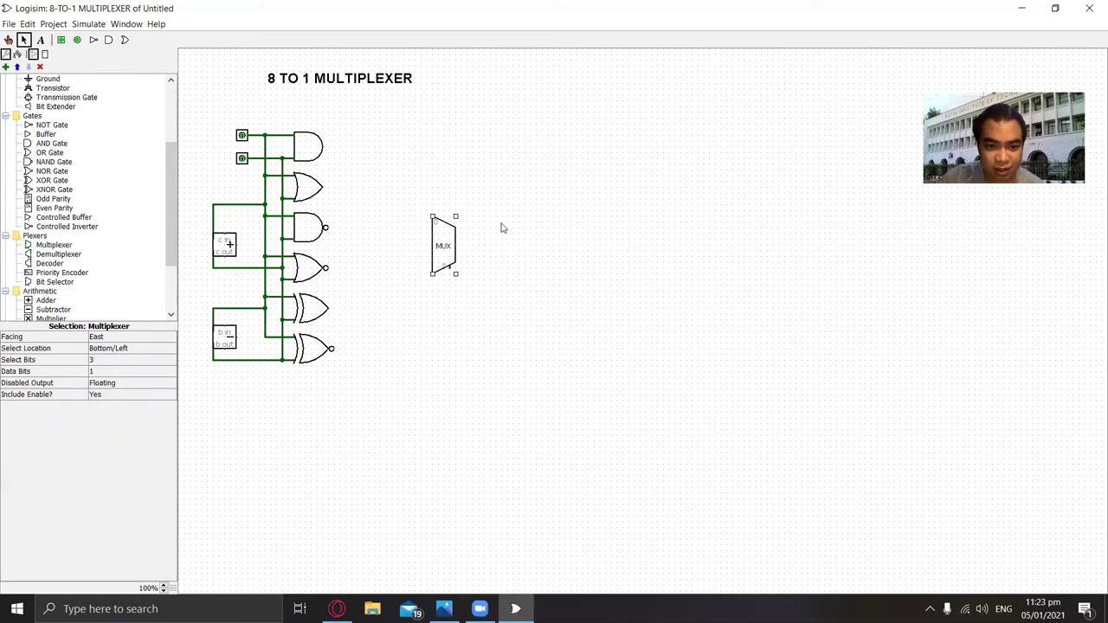
- Add output pins beside the AND, OR, NAND and NOR gates
click(77, 40)
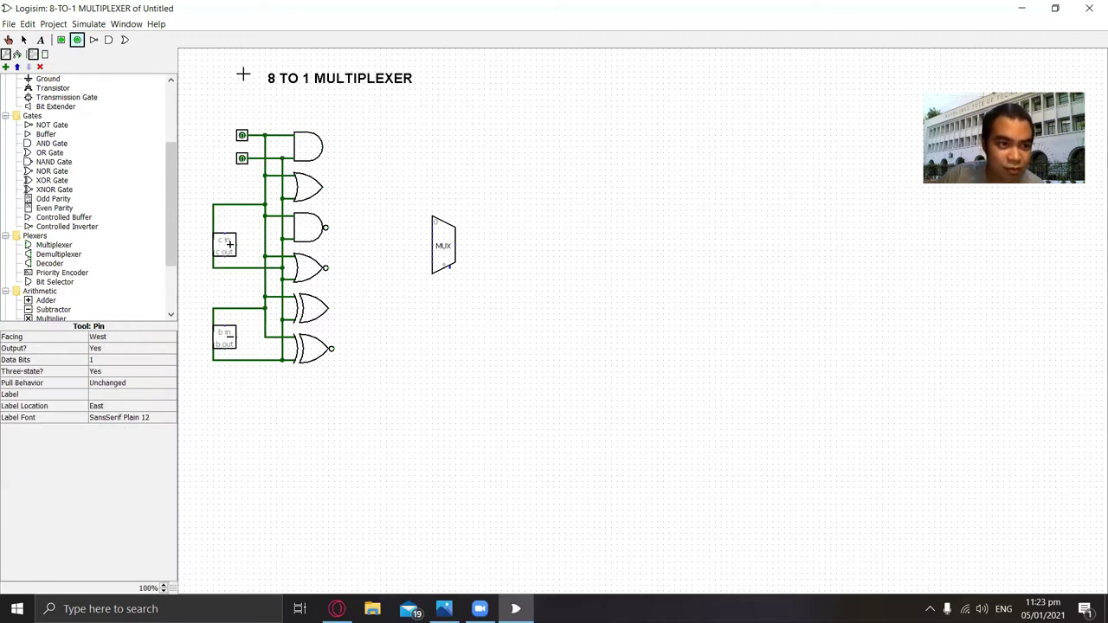
click(357, 147)
click(77, 40)
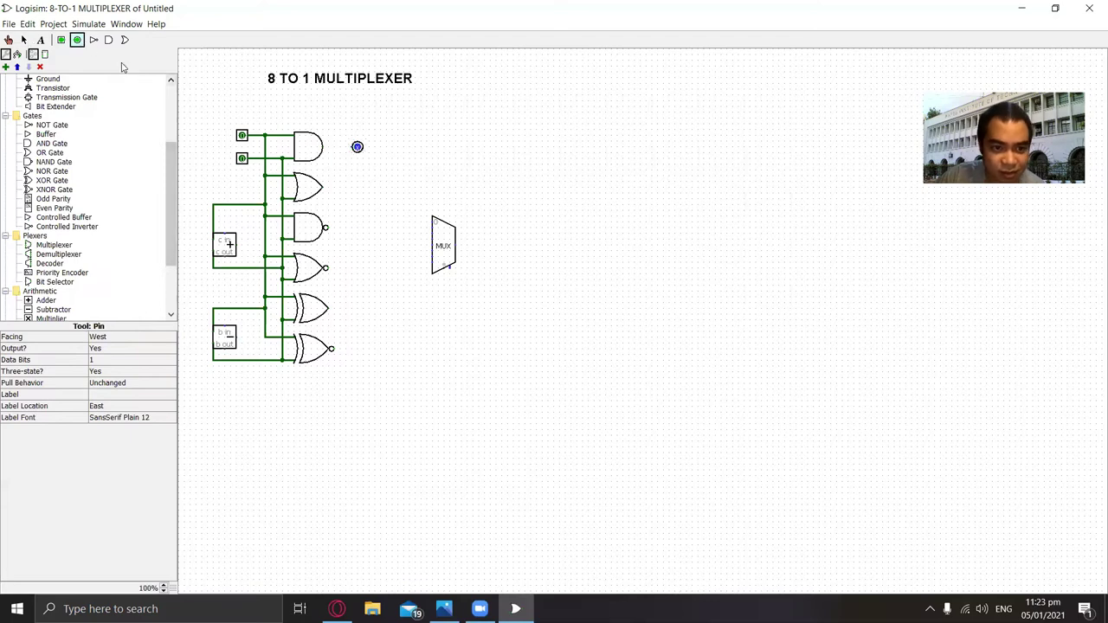
click(358, 187)
click(77, 40)
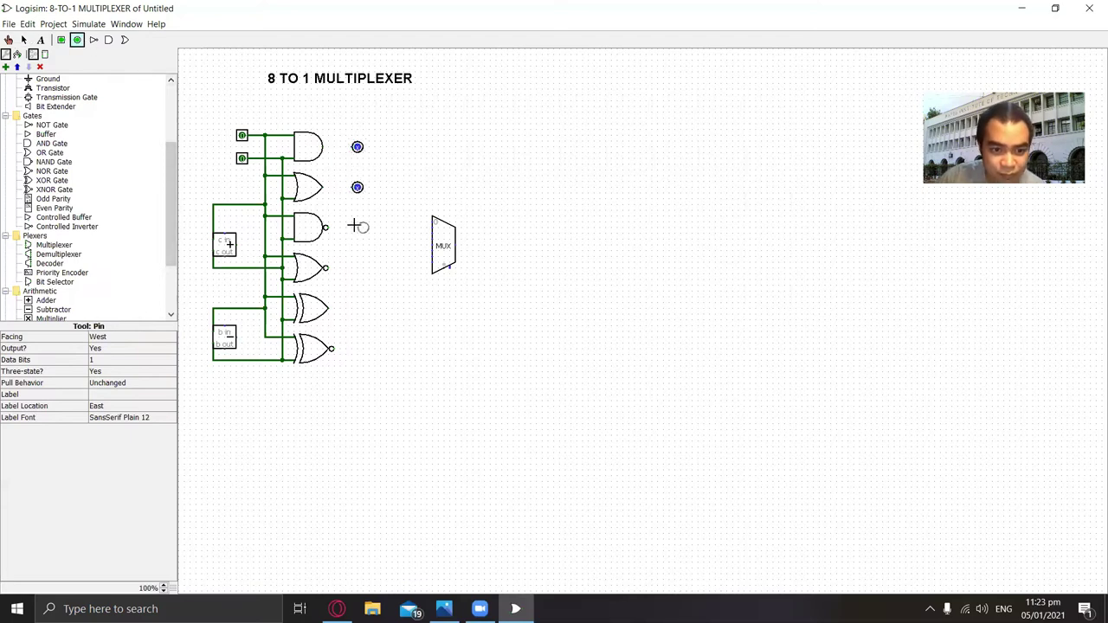
click(358, 228)
click(77, 40)
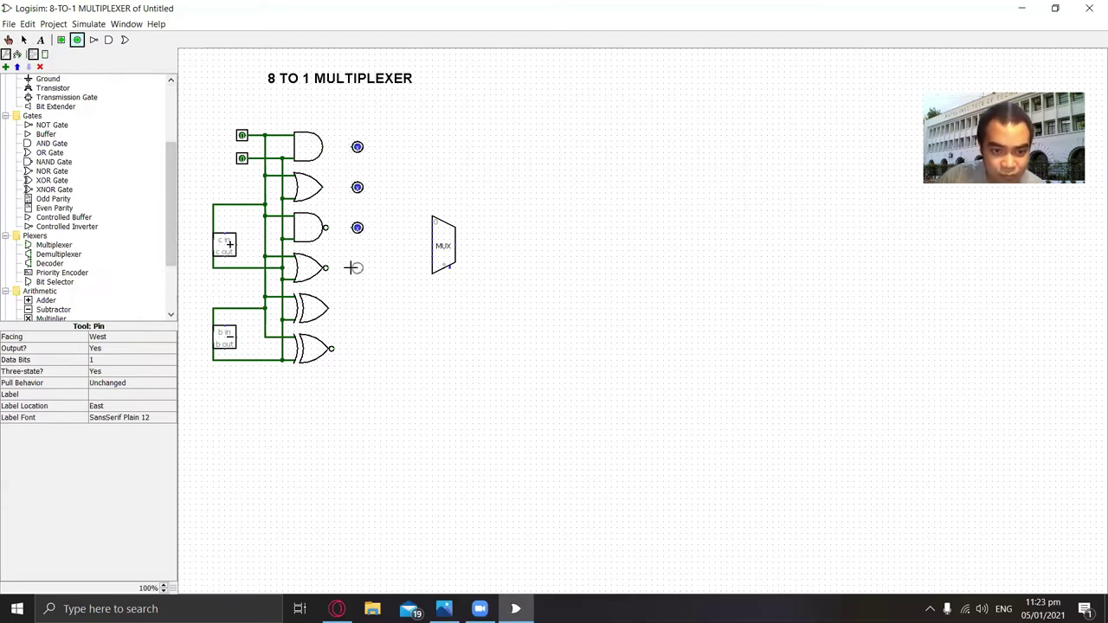
click(357, 268)
- Add output pins beside the XOR and XNOR gates and at the subtractor's output
click(77, 39)
click(357, 308)
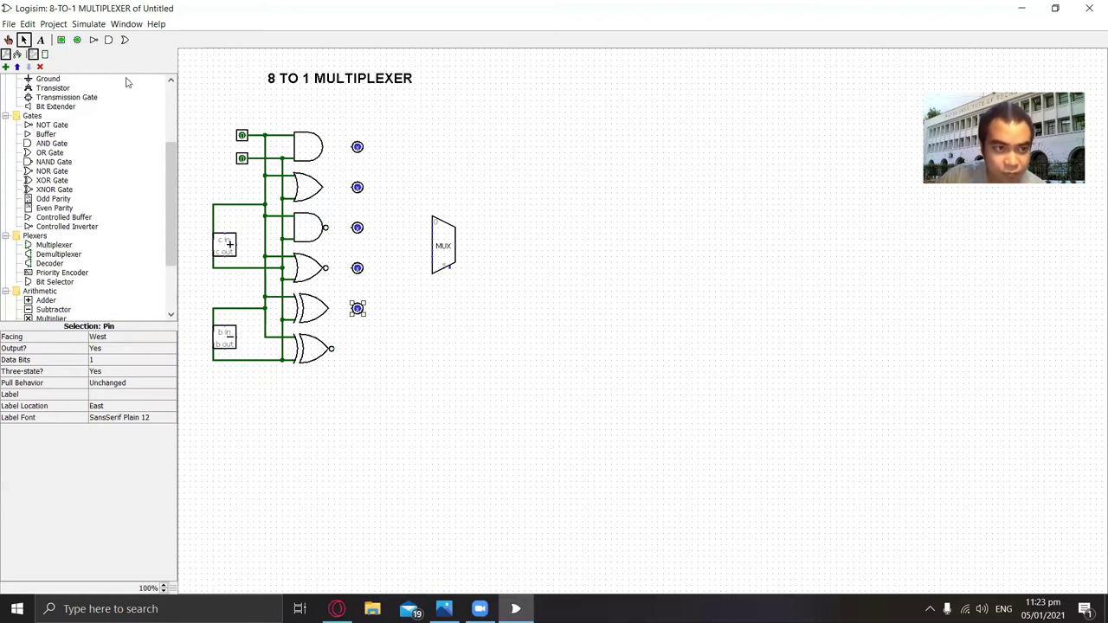
click(77, 39)
click(356, 349)
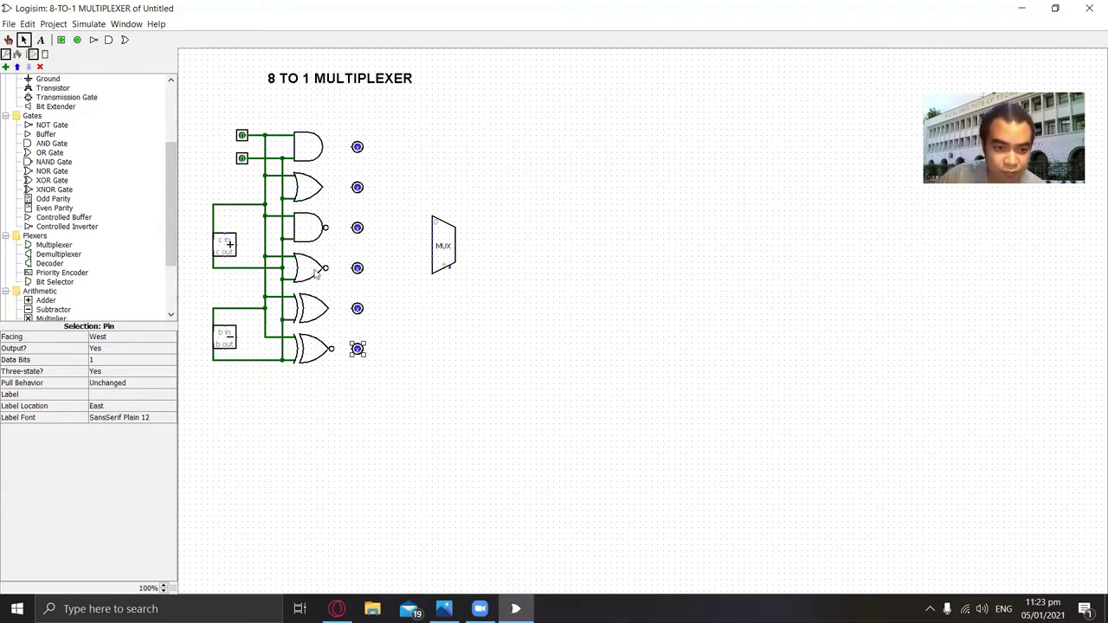
click(77, 40)
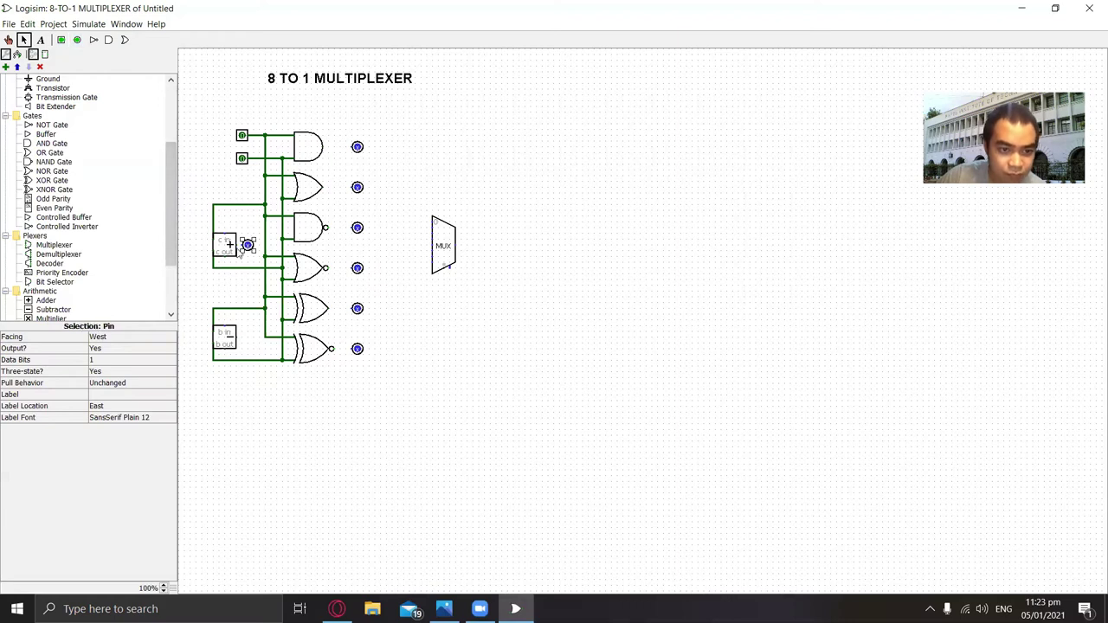
click(248, 338)
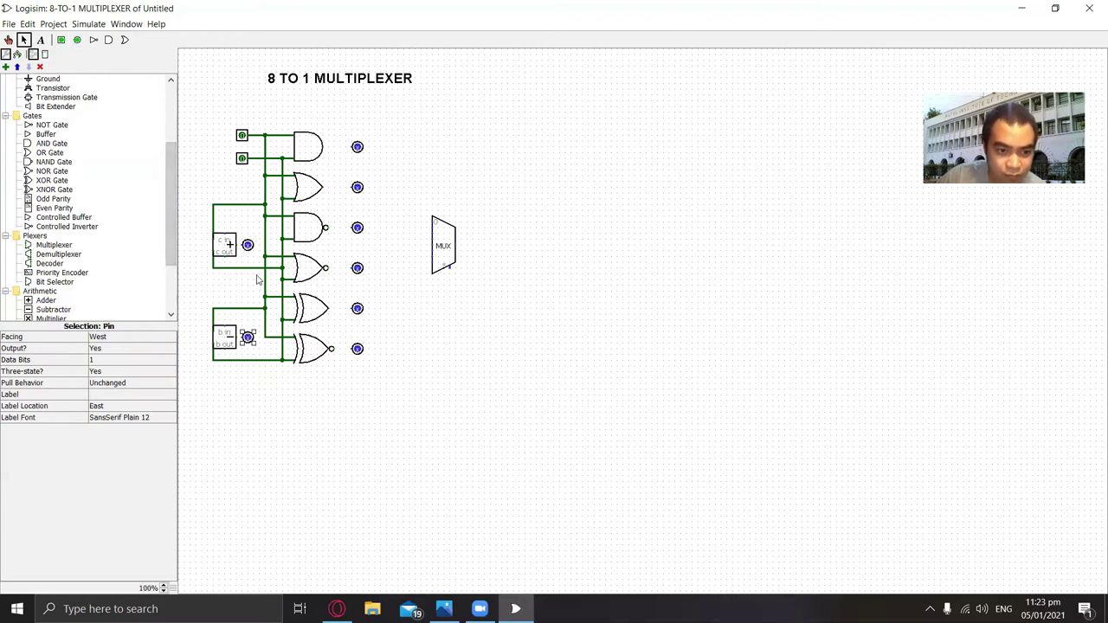
- Label the top two output pins D0 and D1
click(358, 148)
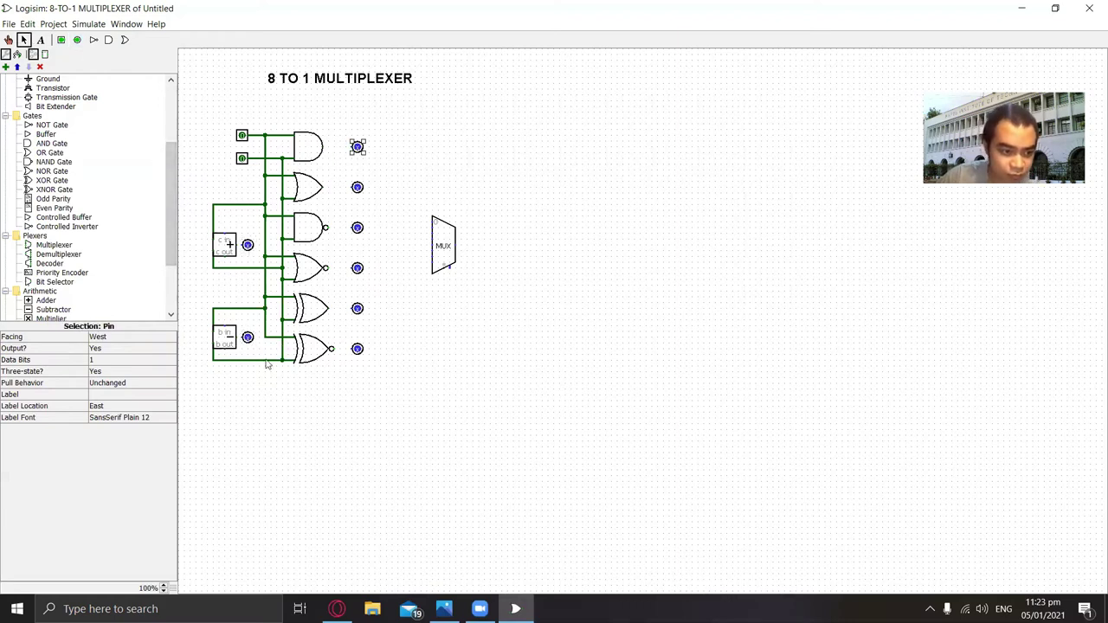
click(142, 394)
text(D0)
key(Return)
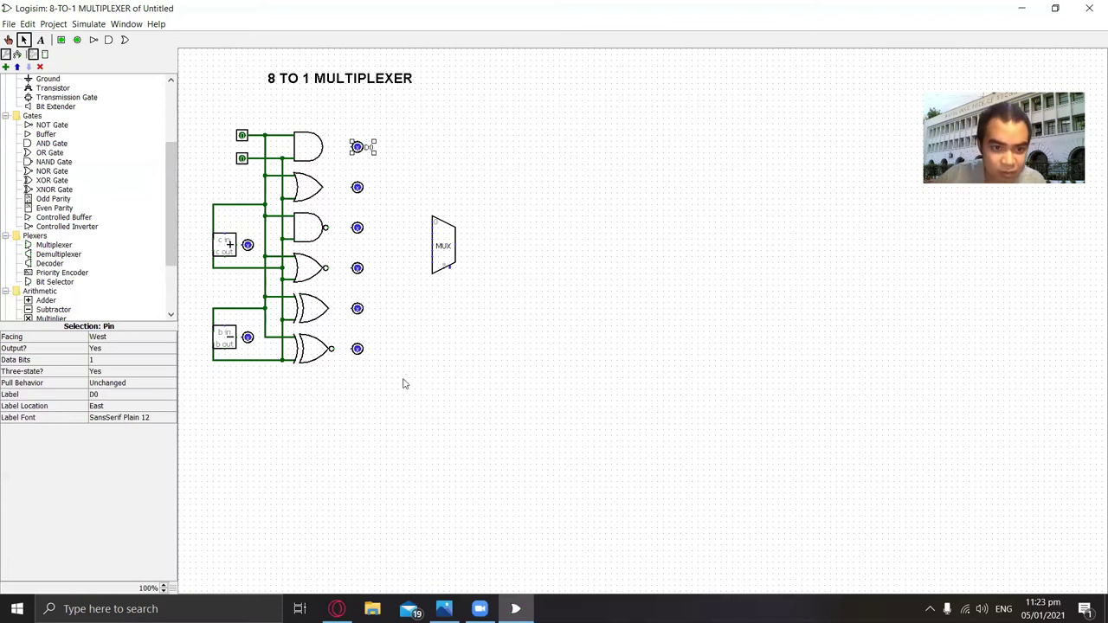
click(397, 161)
click(360, 187)
click(121, 394)
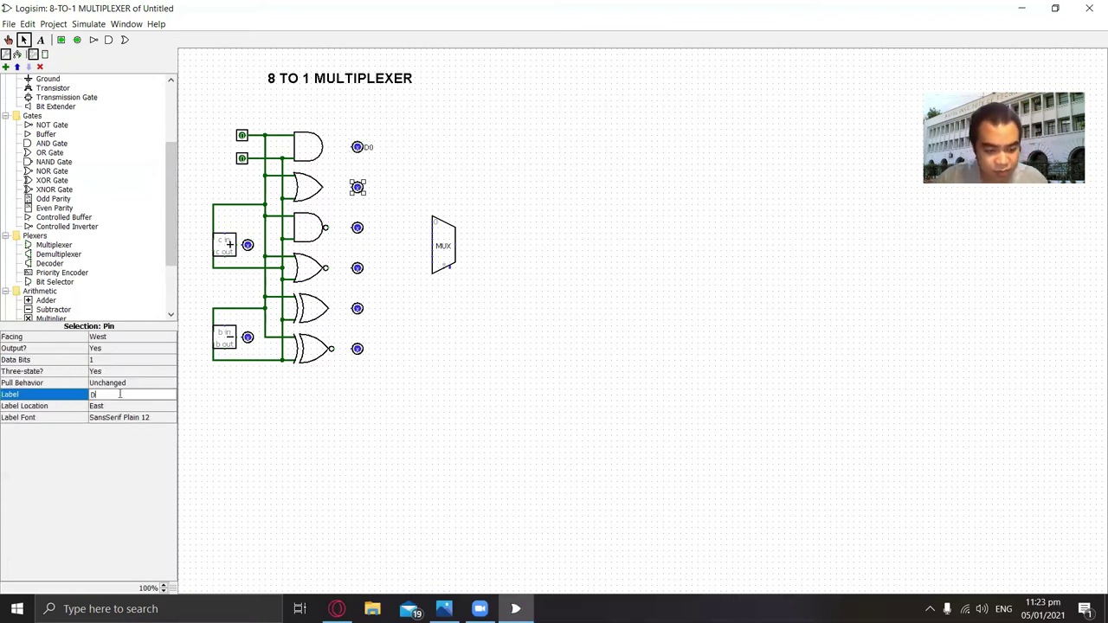
text(D1)
key(Return)
click(416, 216)
- Label the third and fourth output pins D2 and D3
click(357, 227)
click(141, 394)
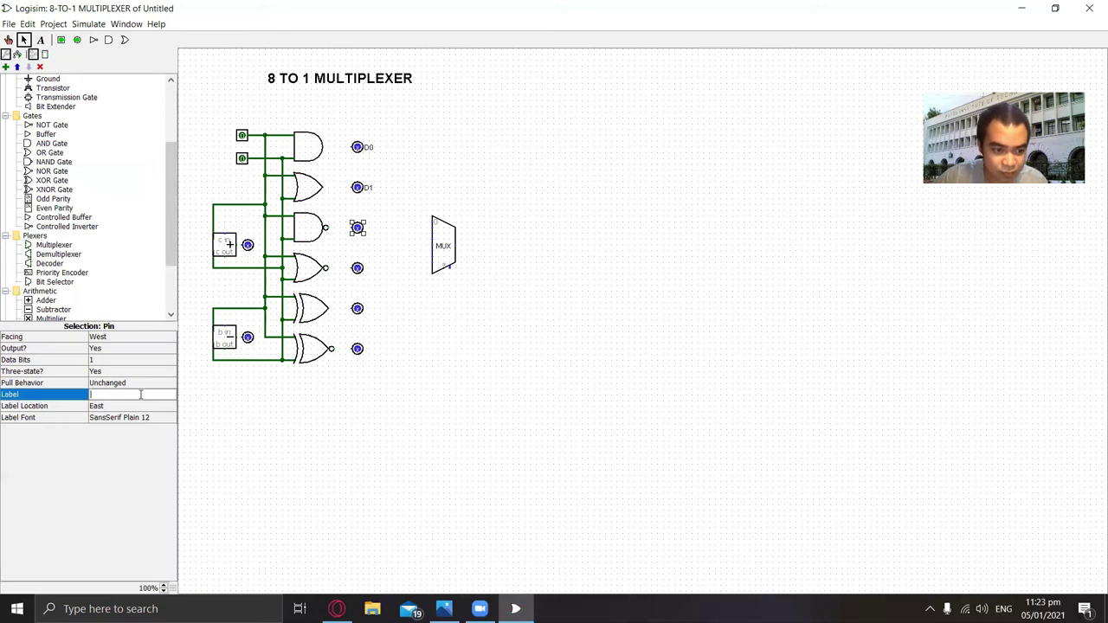
text(D2)
key(Return)
click(380, 287)
click(358, 267)
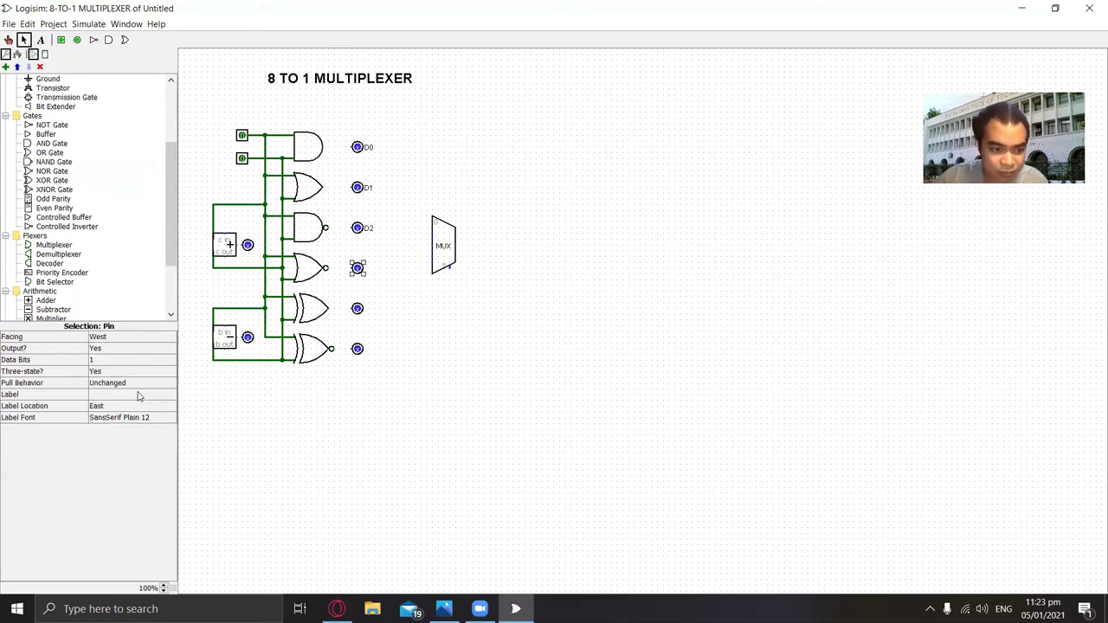
click(138, 394)
text(D3)
key(Return)
click(377, 313)
- Label the fifth and sixth output pins D4 and D5
click(357, 308)
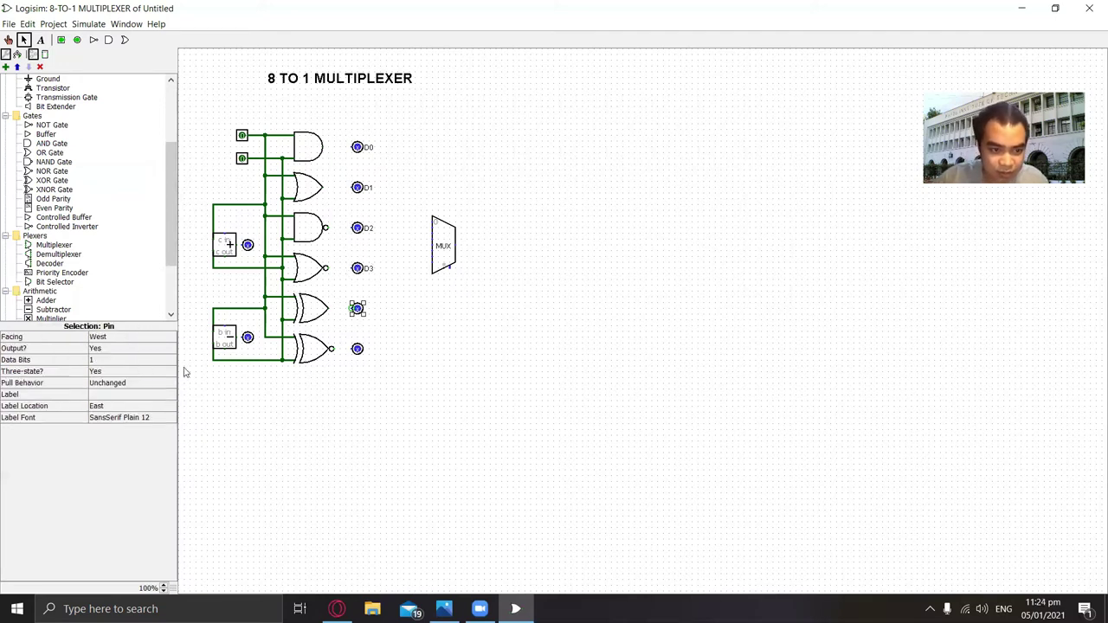
click(138, 394)
text(D4)
key(Return)
click(320, 397)
click(358, 349)
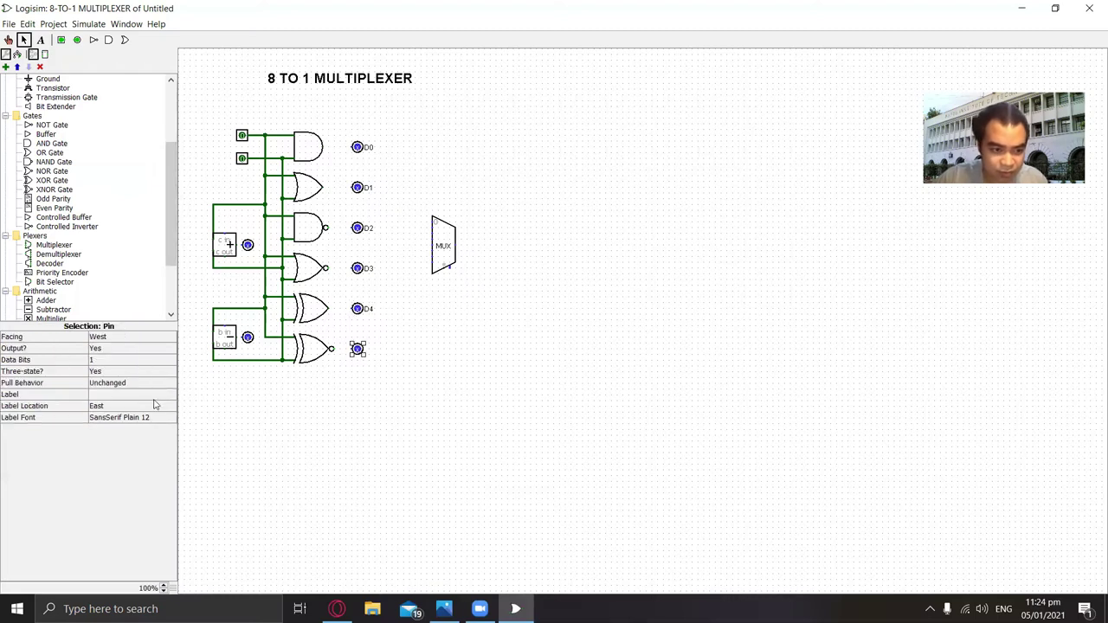
click(147, 394)
text(D5)
key(Return)
click(432, 339)
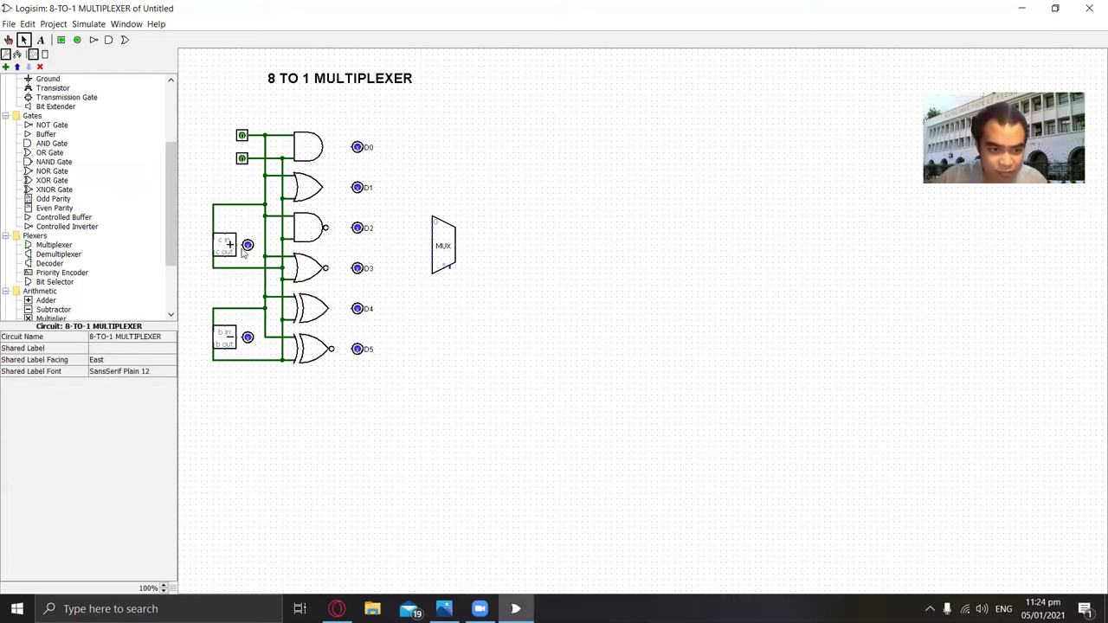
- Label the adder's output pin D6 and the subtractor's output pin D7
click(247, 245)
click(142, 395)
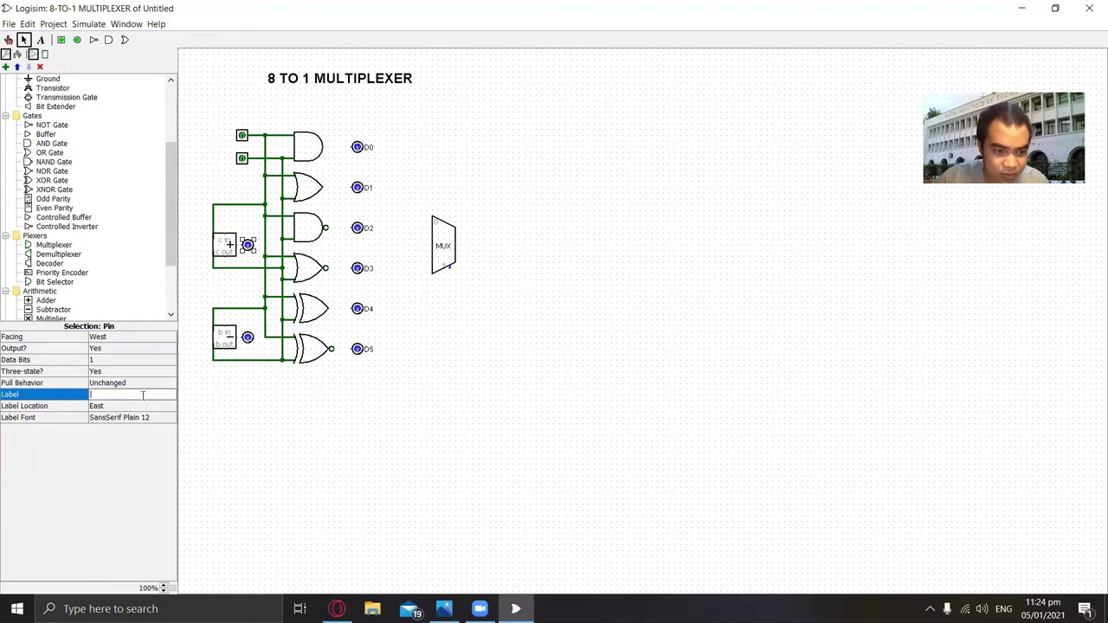
text(D6)
key(Return)
click(282, 448)
click(248, 337)
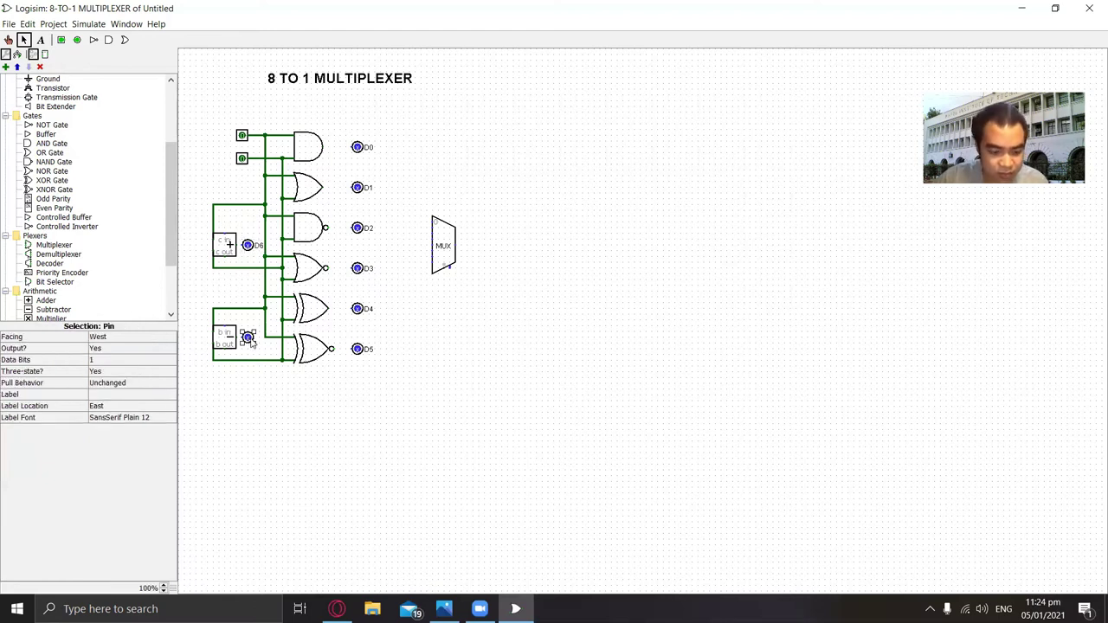
click(143, 394)
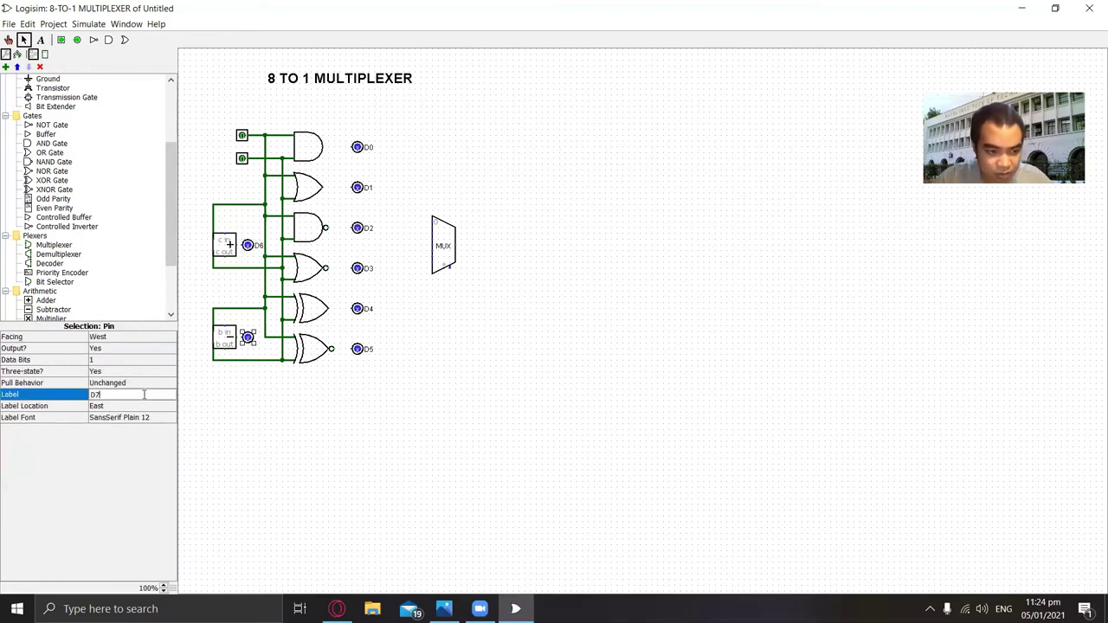
key(Return)
click(367, 407)
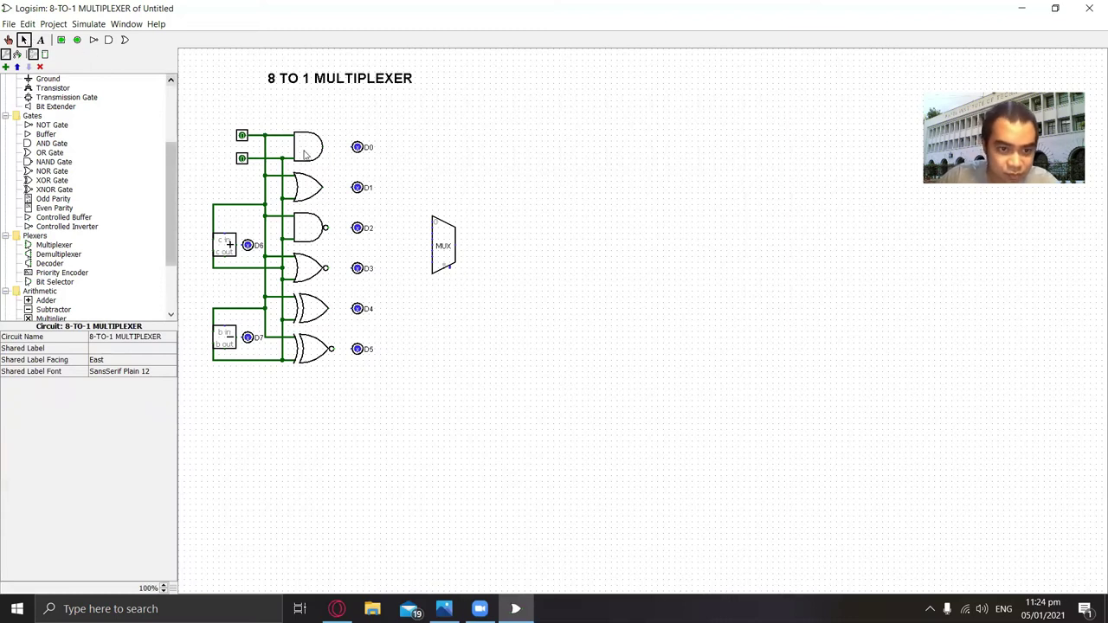
- Wire the AND, OR, NAND, NOR, XOR and XNOR gate outputs to pins D0 through D5
drag(323, 147, 356, 147)
drag(323, 187, 356, 187)
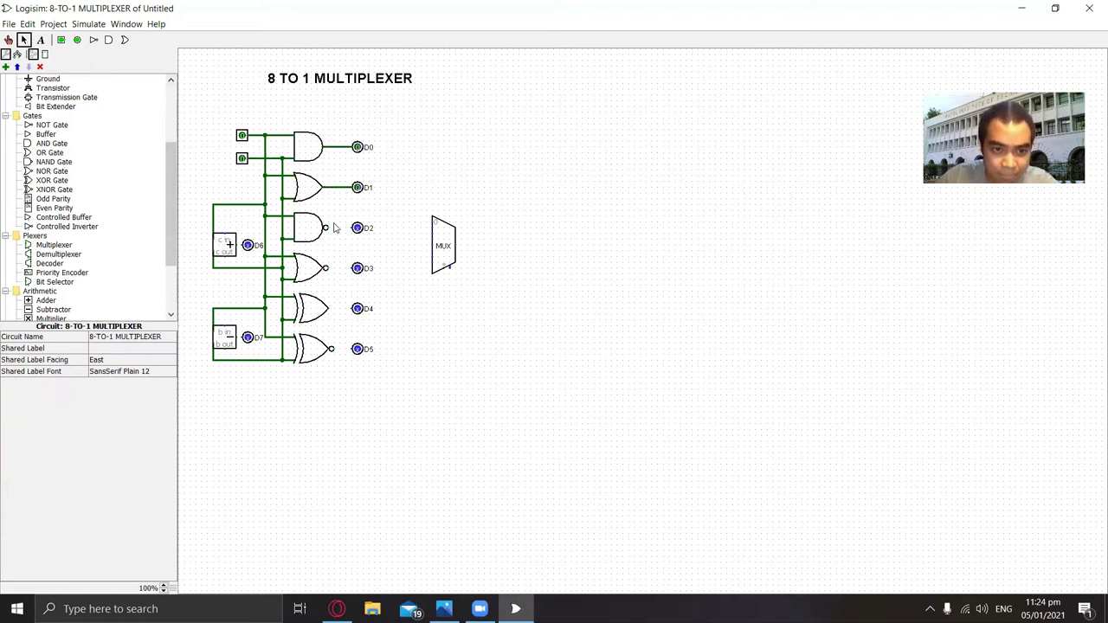
drag(326, 228, 355, 227)
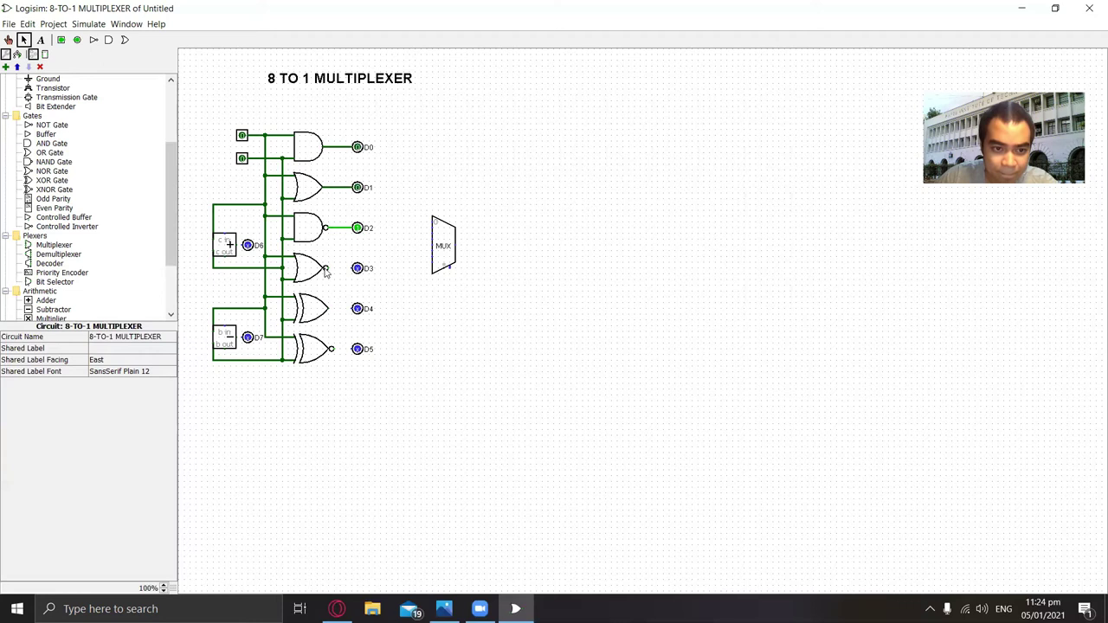
drag(327, 268, 356, 268)
drag(328, 309, 355, 308)
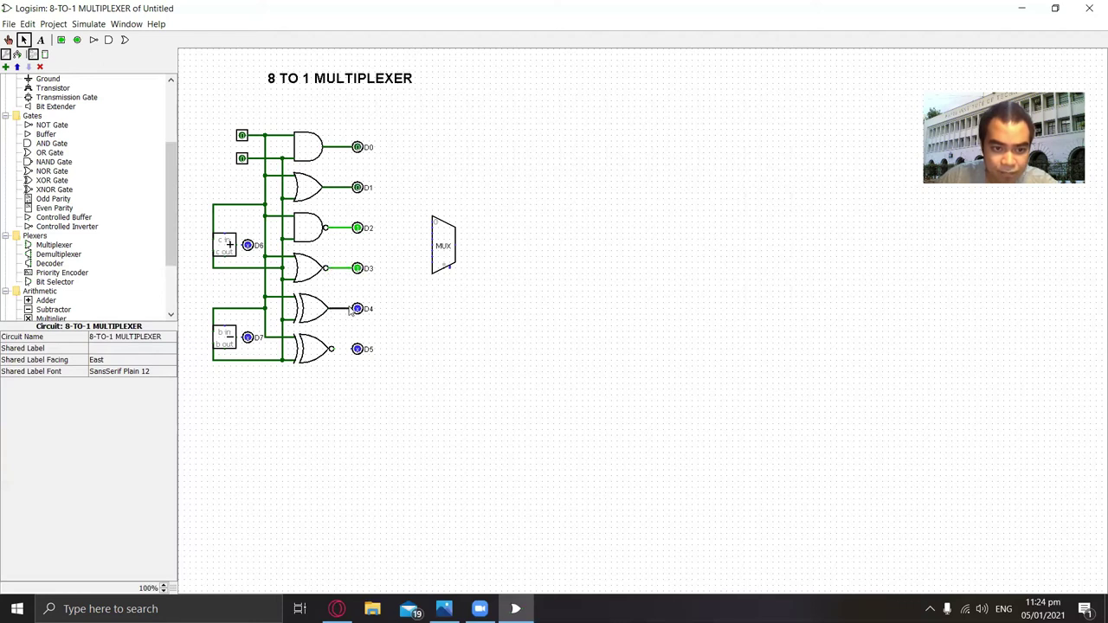
drag(332, 350, 356, 349)
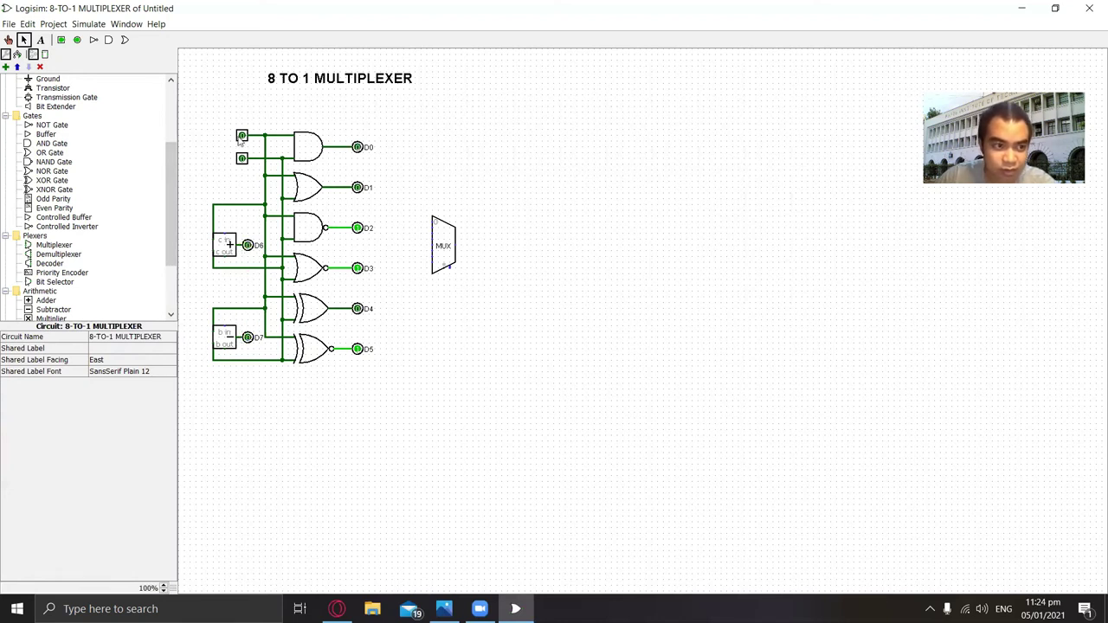
- Place a 3-bit input pin below the MUX and wire it to the select input
click(61, 40)
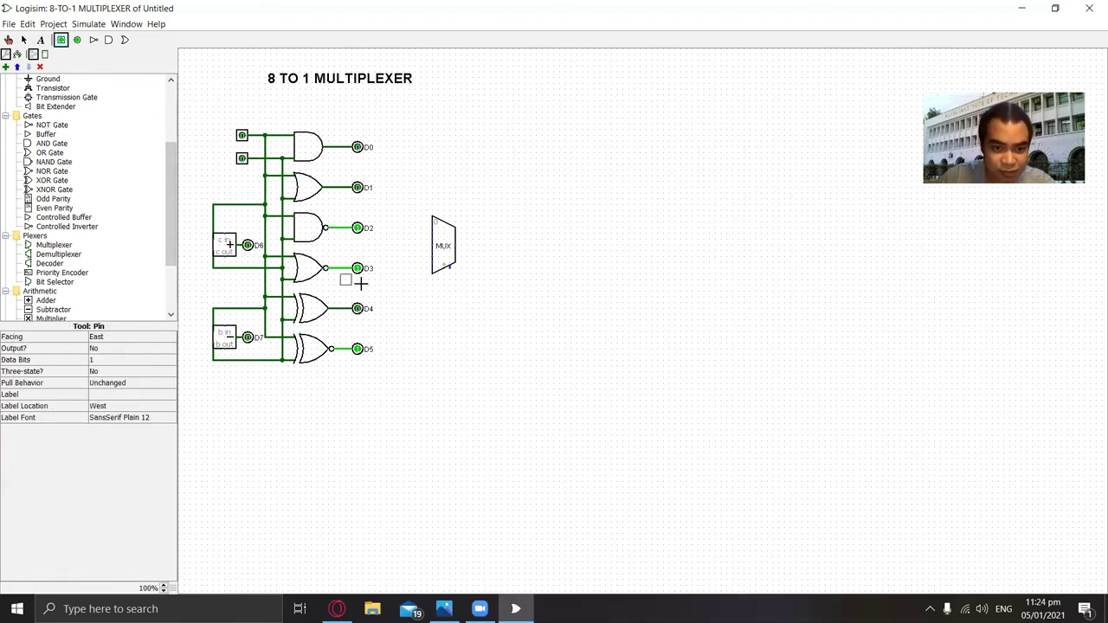
click(431, 303)
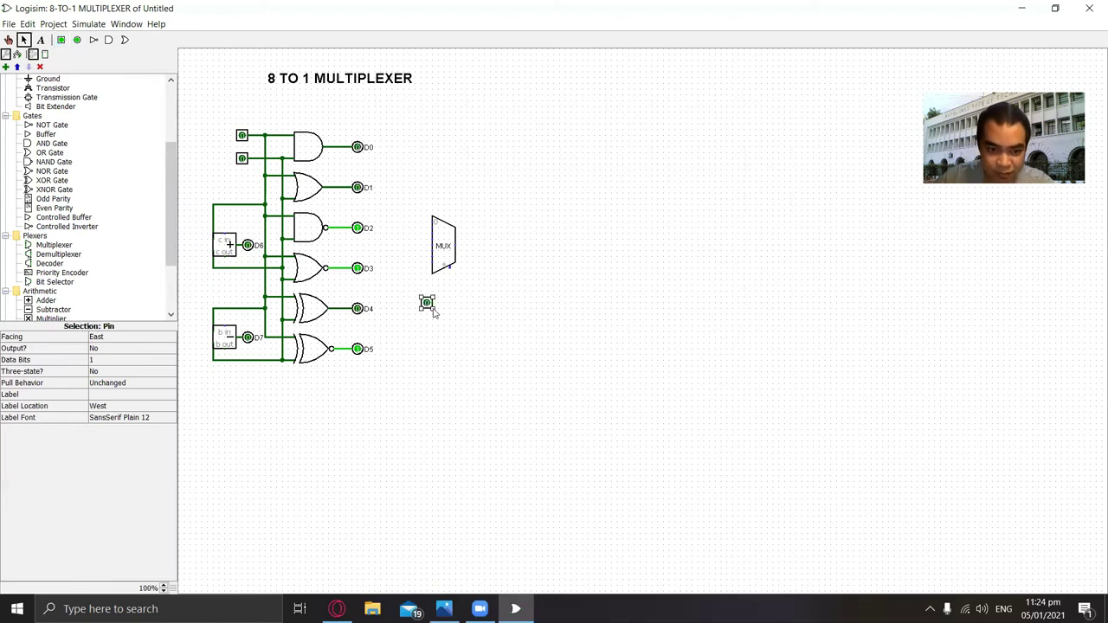
click(94, 362)
click(110, 391)
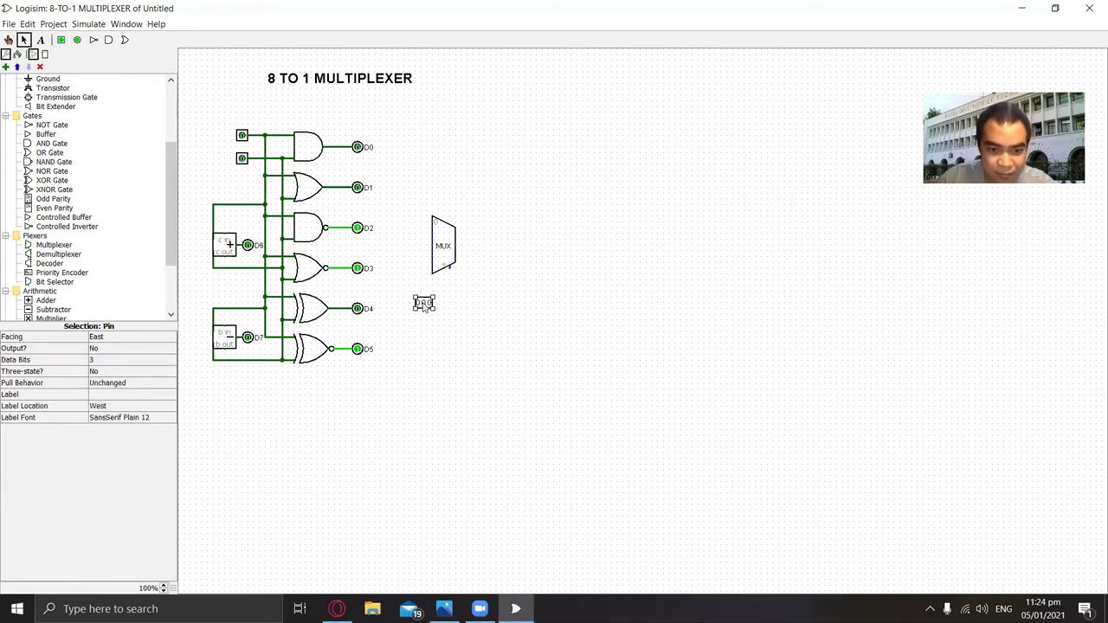
mouse_move(424, 303)
mouse_down()
mouse_move(444, 286)
mouse_move(443, 303)
mouse_up()
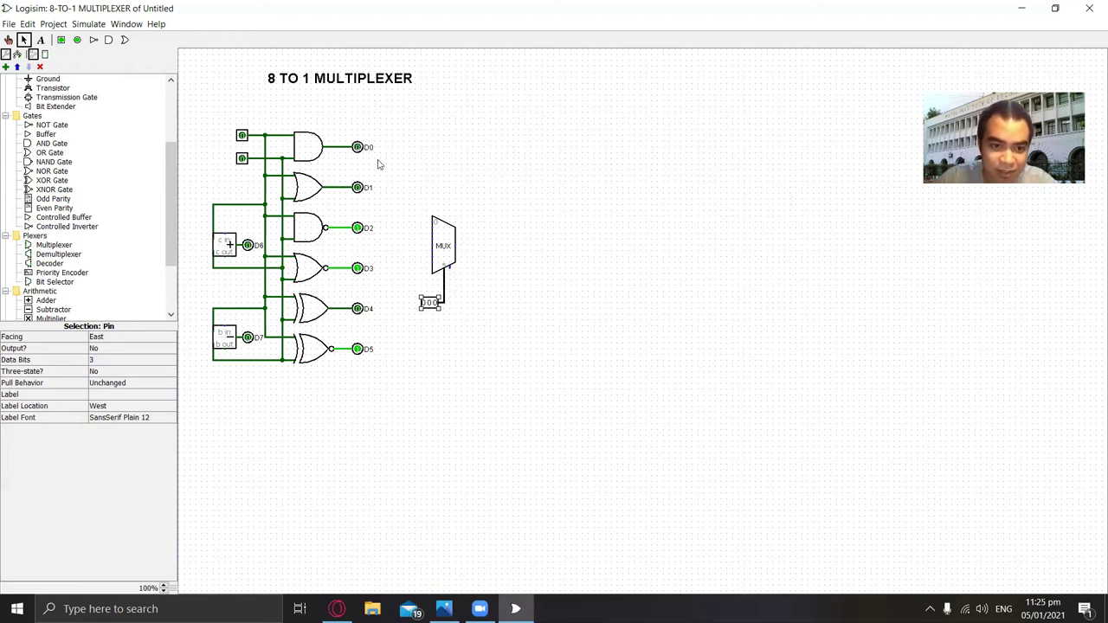
- Wire pins D0 through D4 into the MUX's data inputs
mouse_move(354, 149)
mouse_down()
mouse_move(408, 181)
mouse_move(425, 223)
mouse_up()
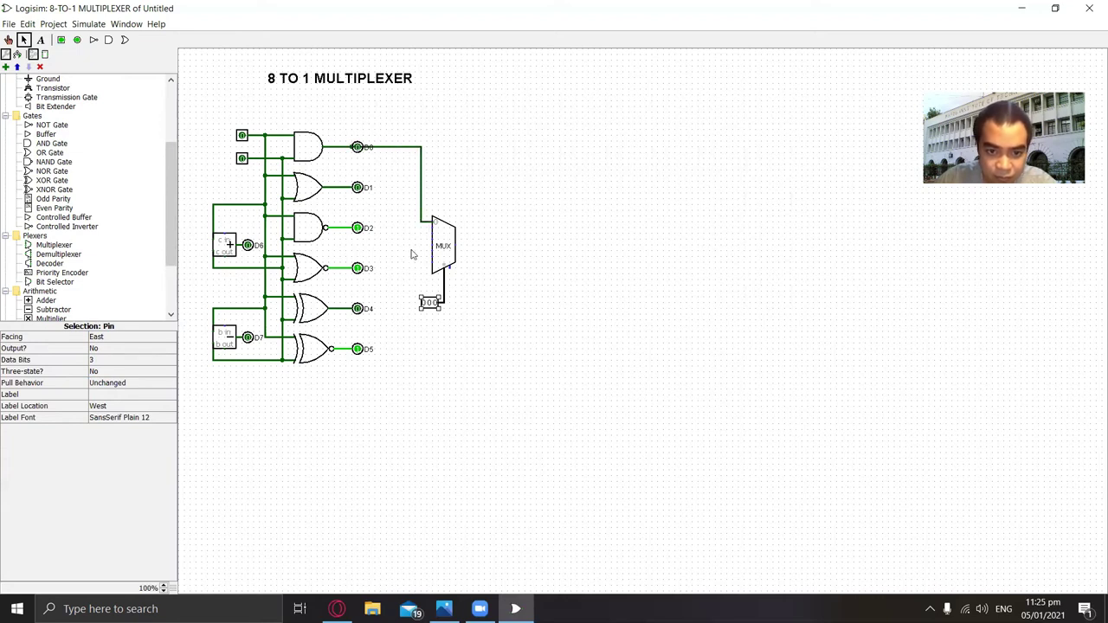
mouse_move(358, 188)
mouse_down()
mouse_move(412, 192)
mouse_move(430, 227)
mouse_up()
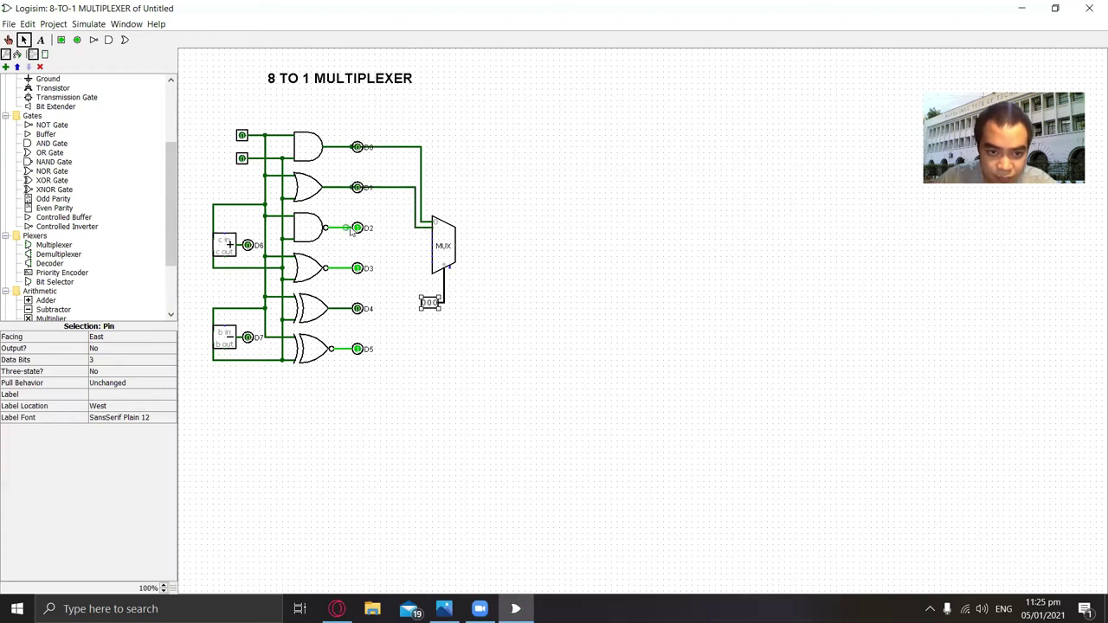
drag(355, 230, 431, 232)
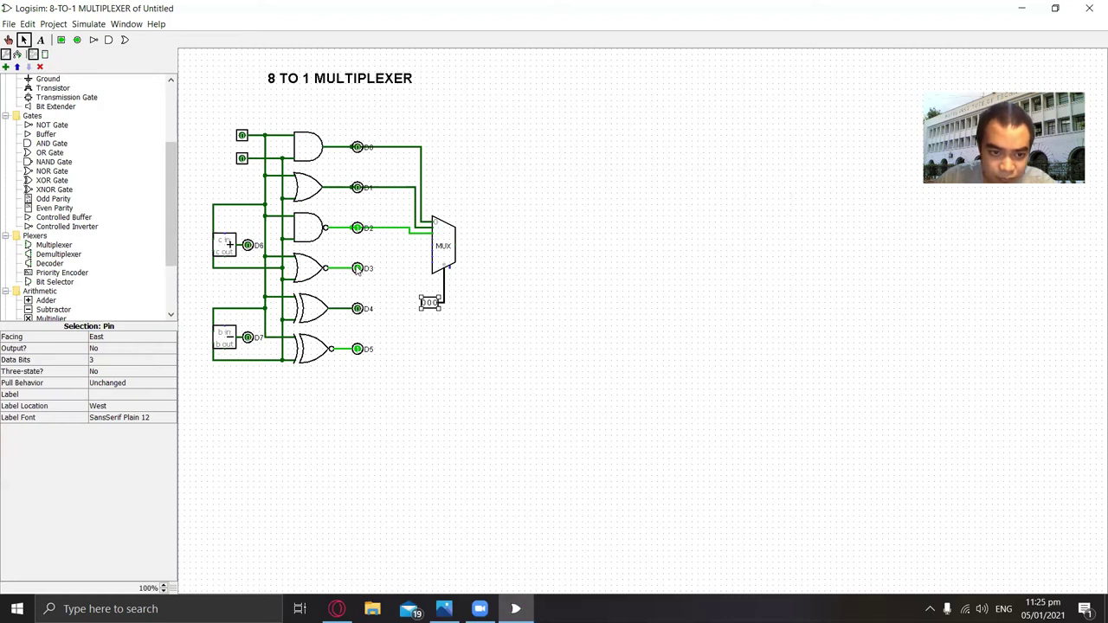
drag(361, 269, 433, 239)
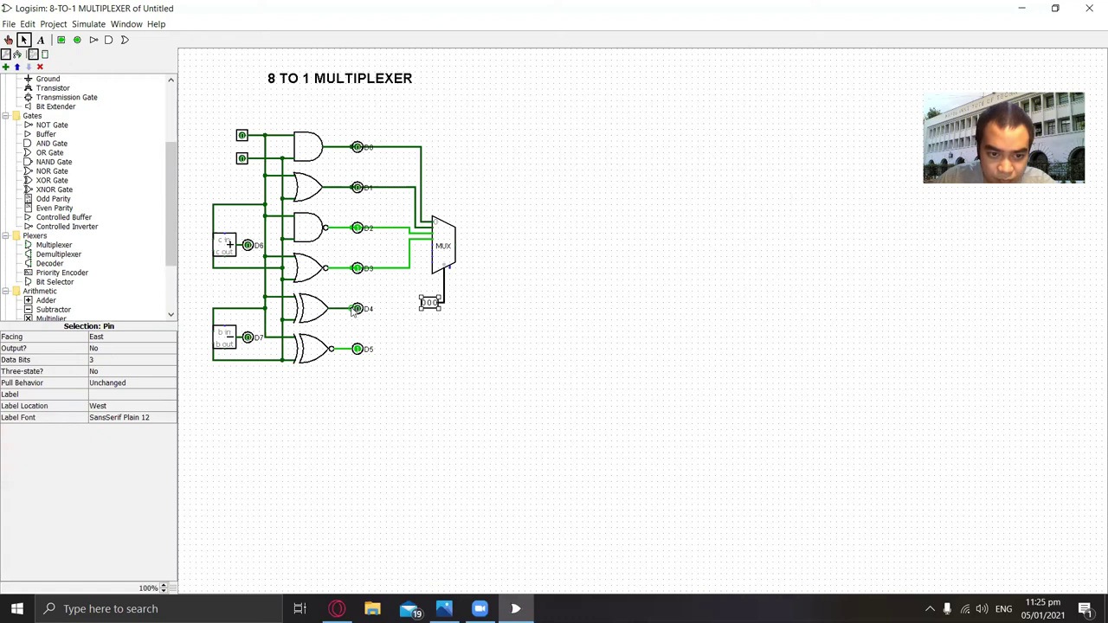
drag(353, 313, 433, 244)
- Move the selector pin lower below the MUX and wire D5 and D6 into its data inputs
drag(430, 303, 429, 365)
click(390, 336)
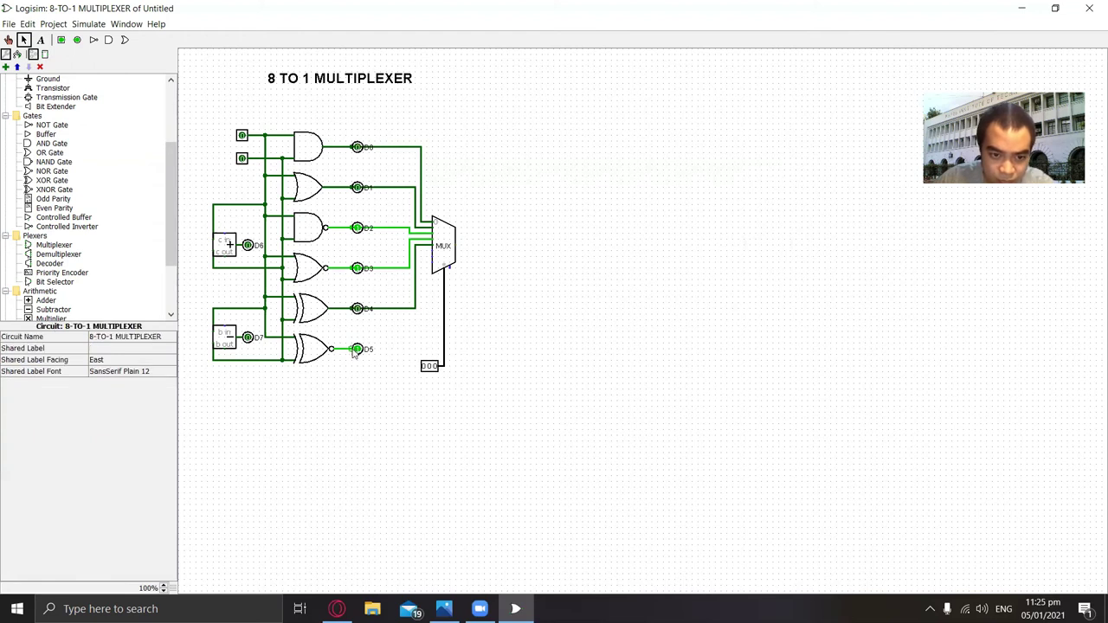
drag(353, 351, 431, 252)
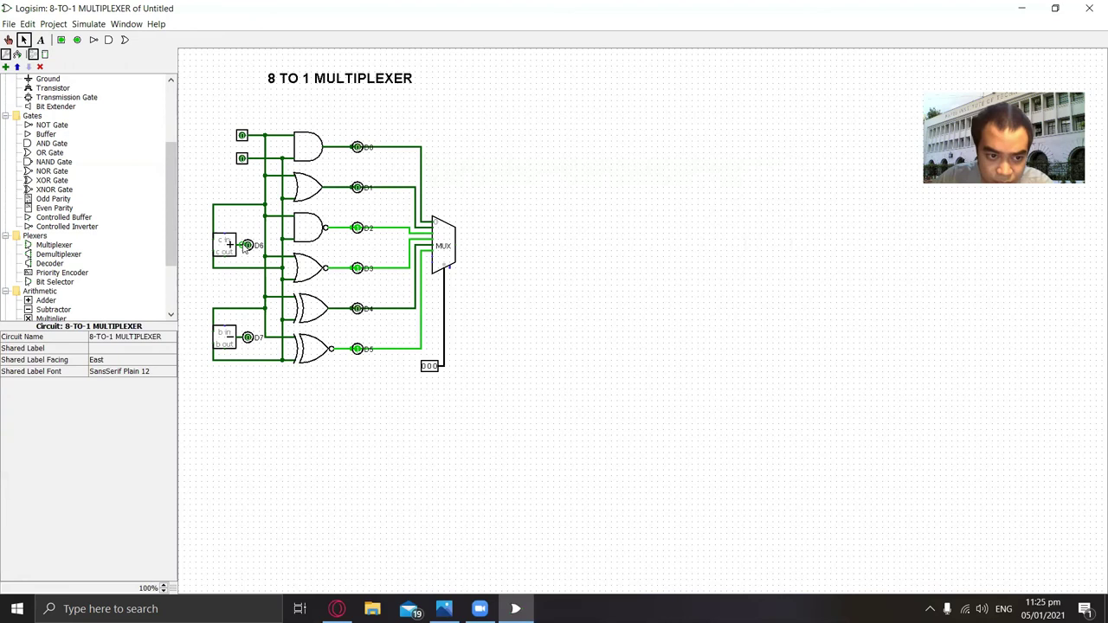
drag(251, 246, 400, 267)
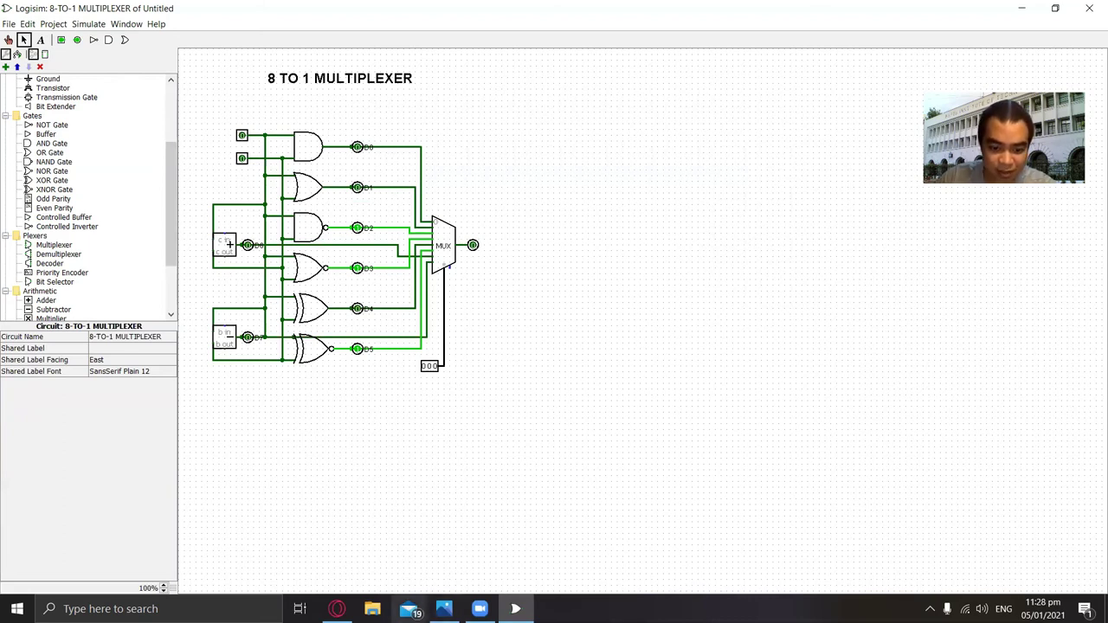
- Open 8 to 1 truthtable.jpg beside the circuit, then poke the selector to 001
click(444, 608)
drag(674, 84, 688, 79)
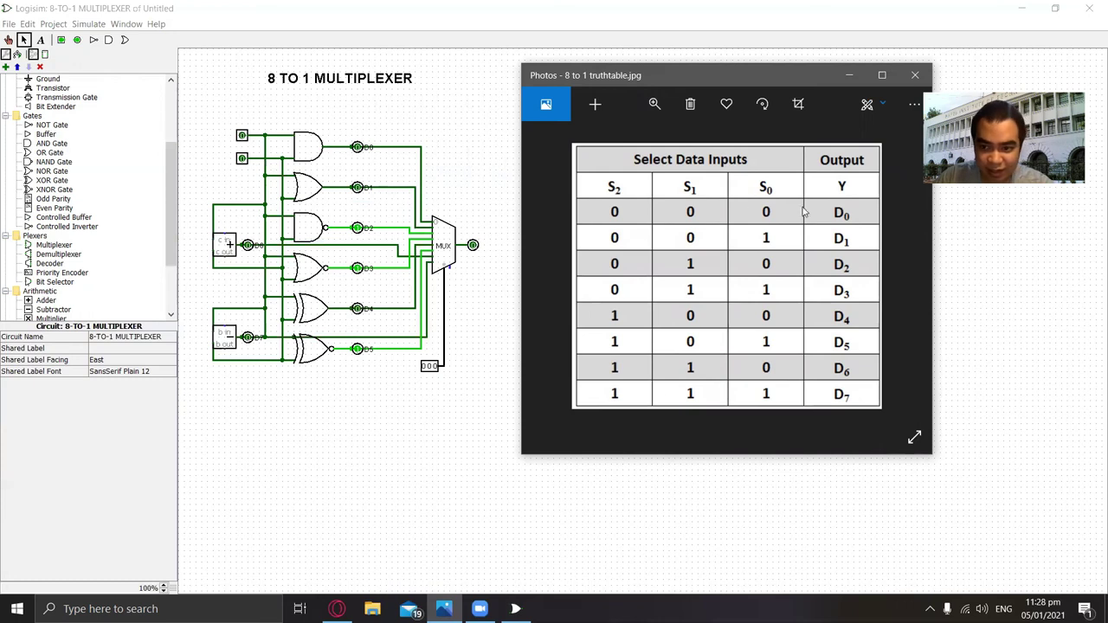
click(8, 40)
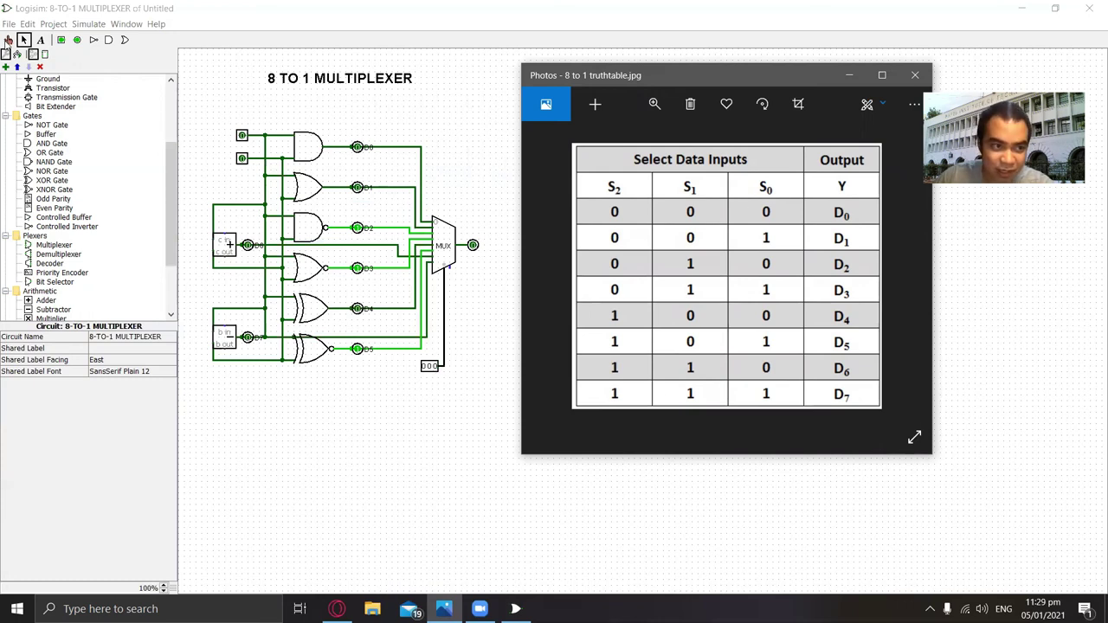
click(434, 366)
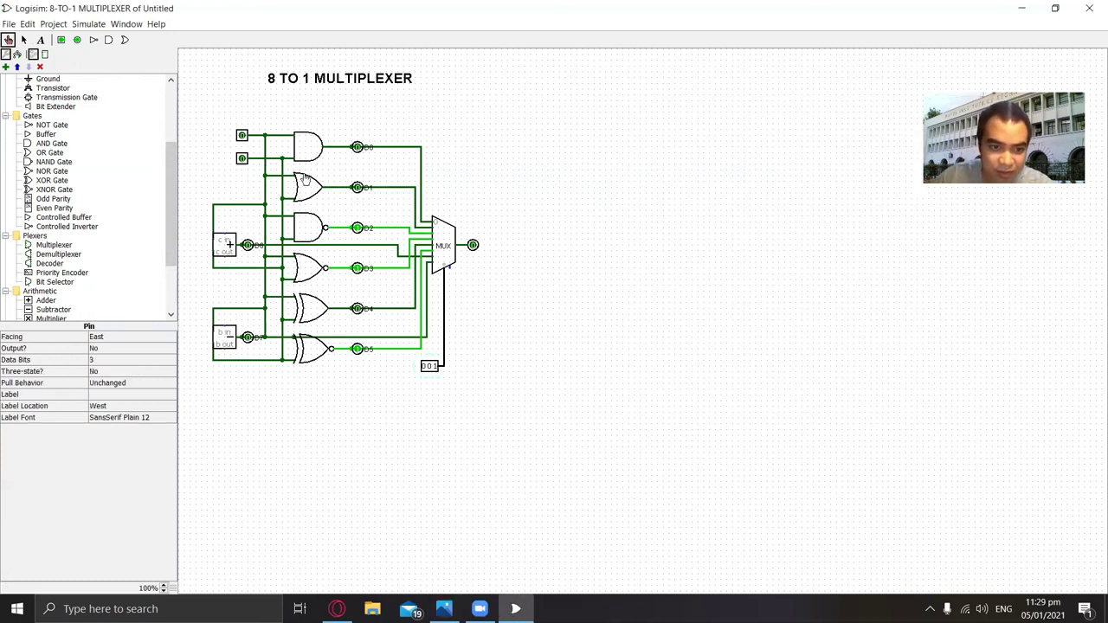
- Poke the selector from 001 through 010 to 011 so the MUX outputs D3
click(429, 366)
click(434, 366)
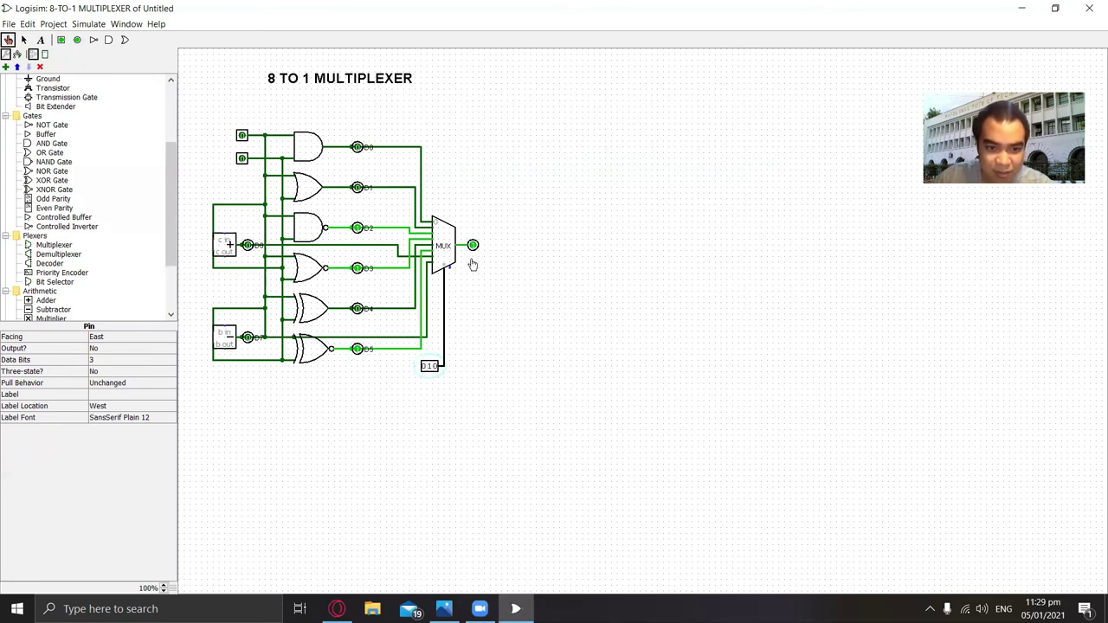
click(434, 367)
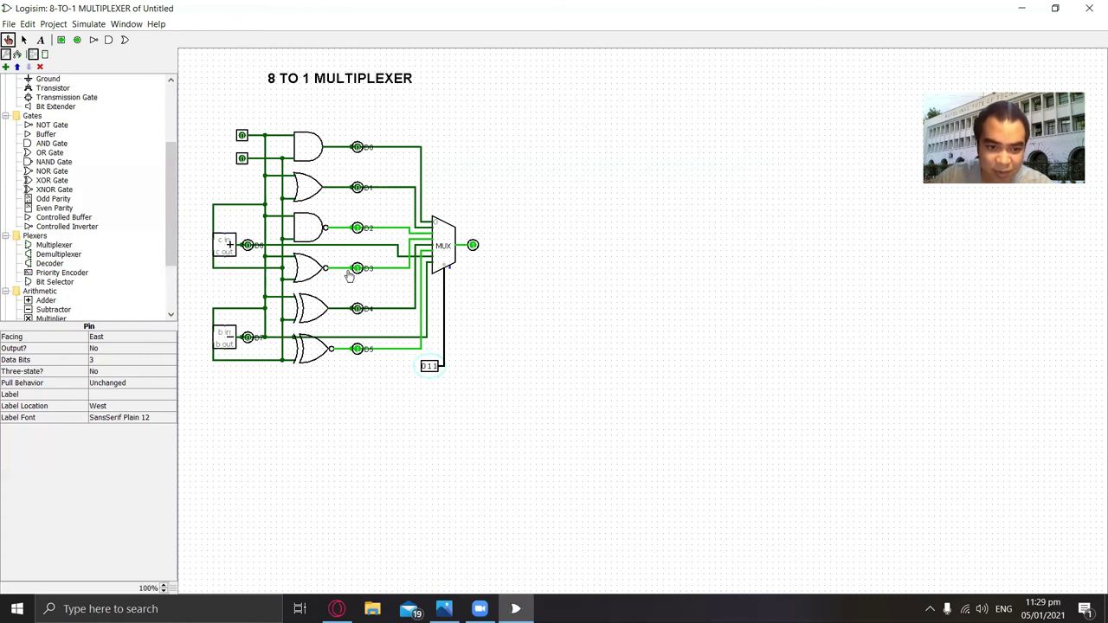